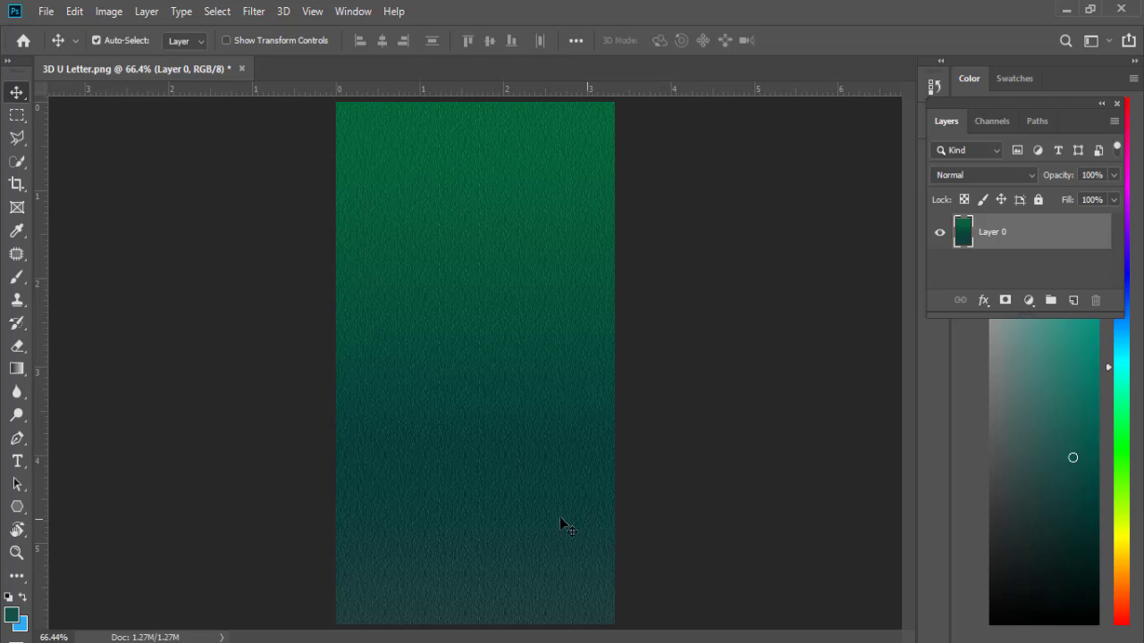
Draw an unfilled circle about 310 px in diameter mid-canvas and give its outline the recently used peach colour.
{"action": "left_click", "coordinate": [17, 507]}
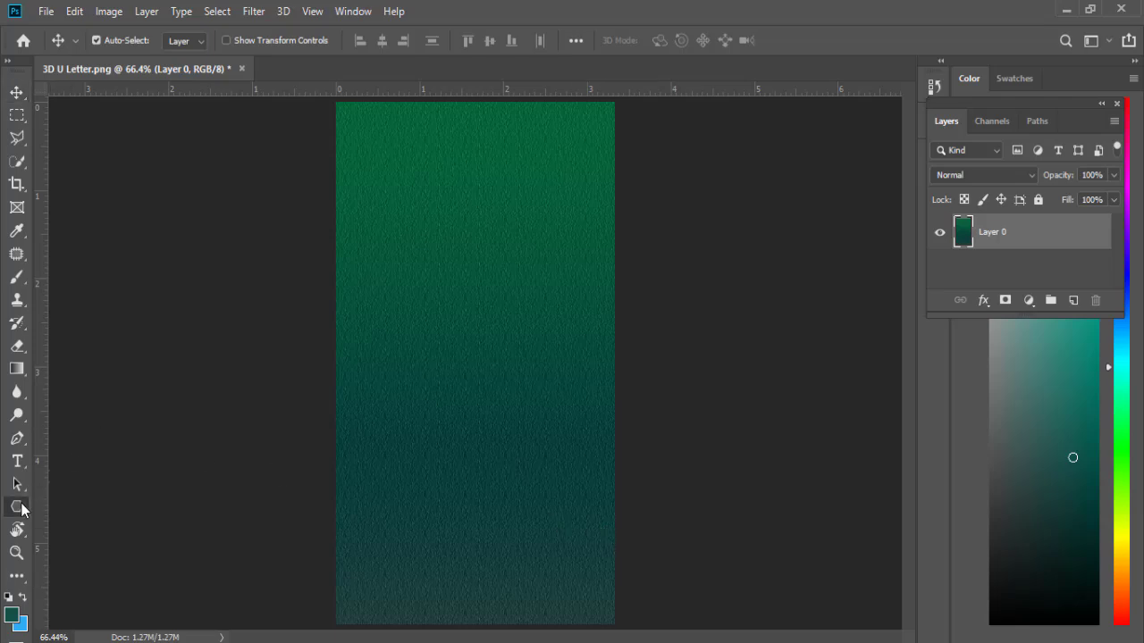
{"action": "left_click_drag", "start_coordinate": [479, 358], "coordinate": [554, 521]}
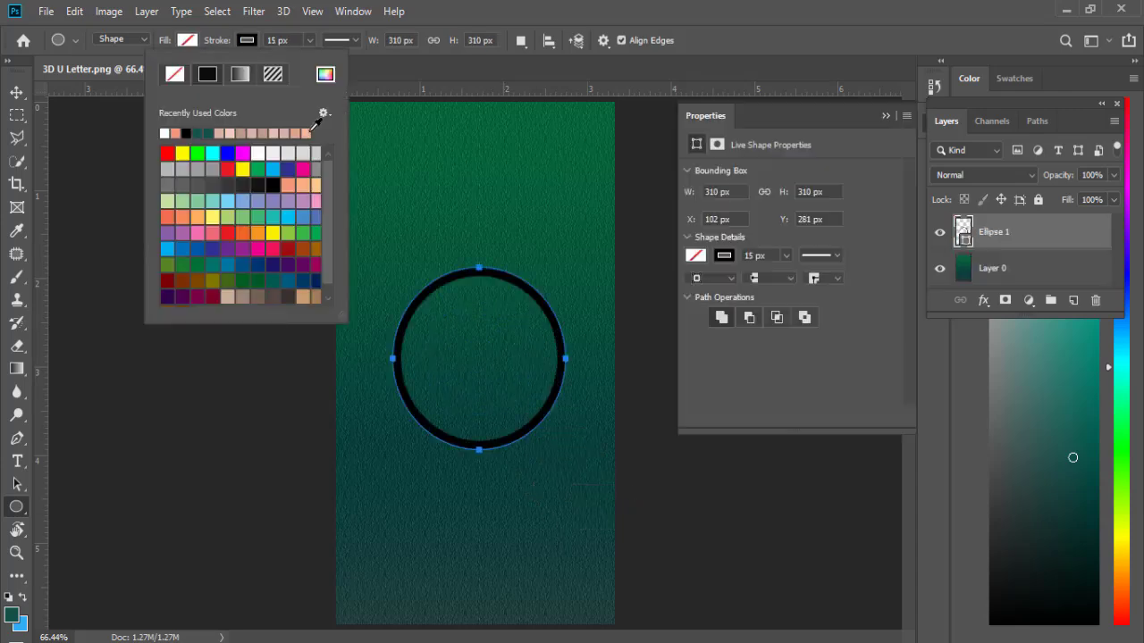
{"action": "left_click", "coordinate": [310, 132]}
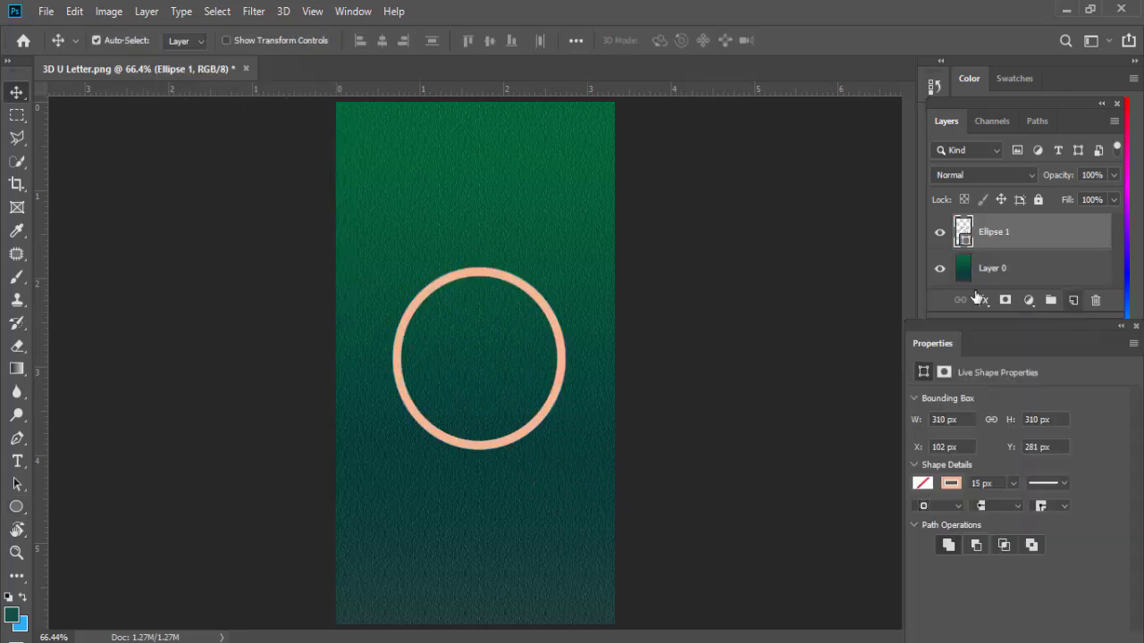
Add a new layer and create a three-sided polygon of 100 × 100 px, unfilled with a white outline, inside the circle.
{"action": "left_click", "coordinate": [1073, 300]}
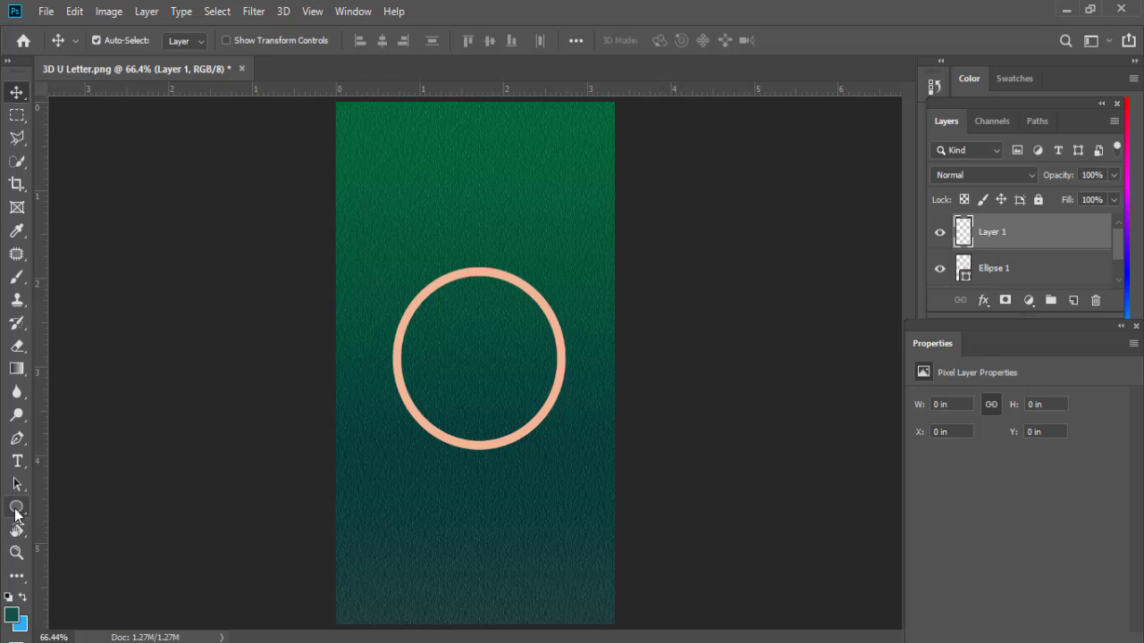
{"action": "left_click", "coordinate": [16, 510]}
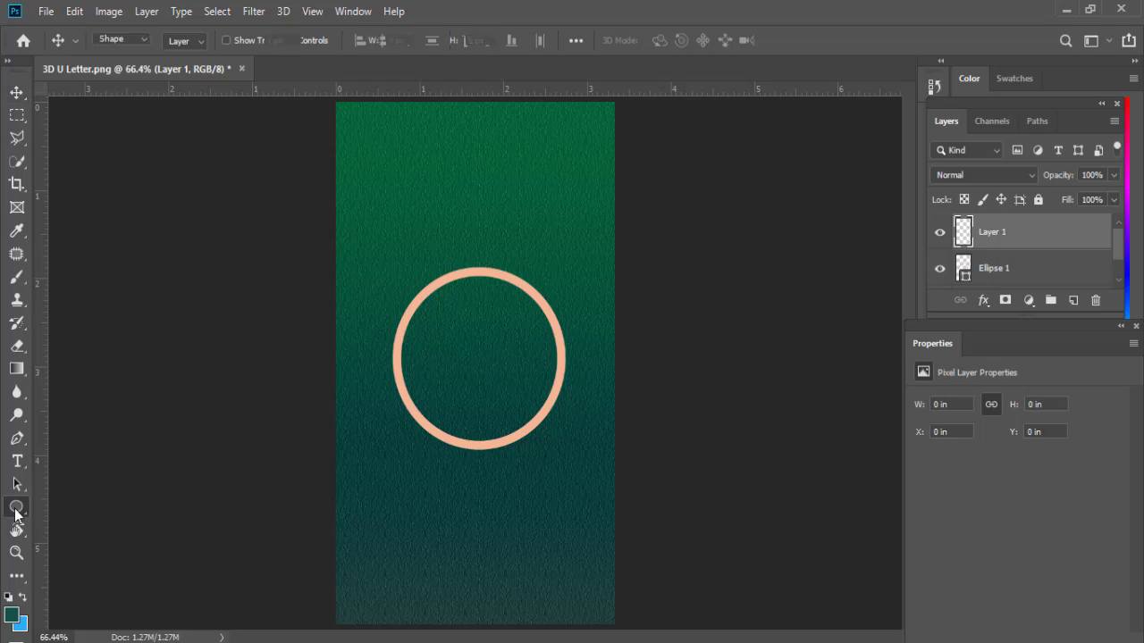
{"action": "right_click", "coordinate": [17, 512]}
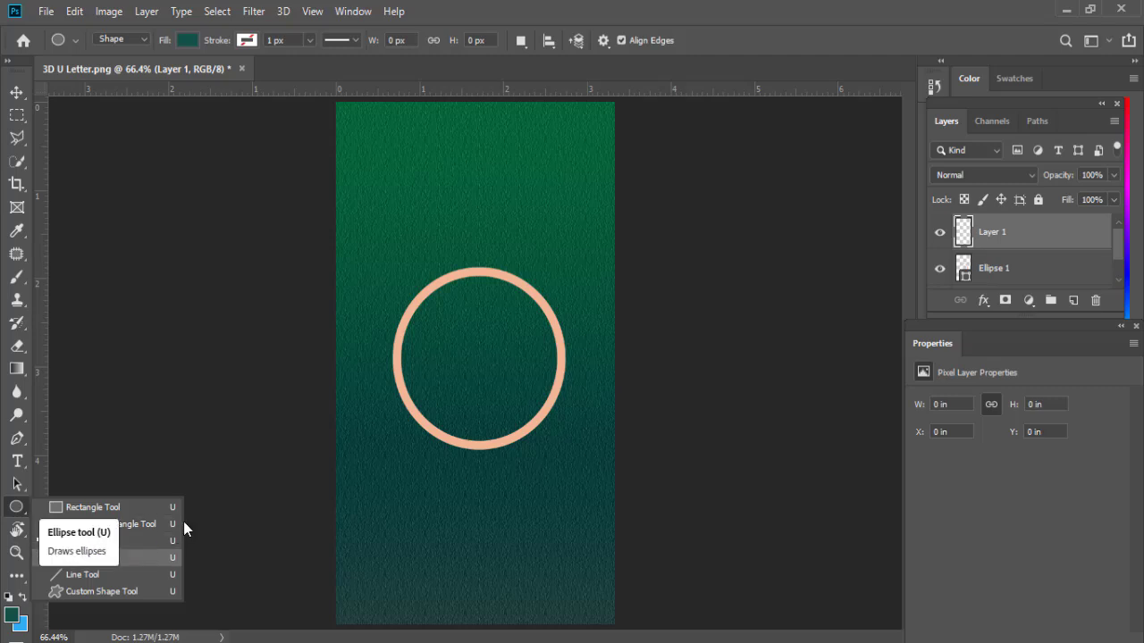
{"action": "left_click", "coordinate": [133, 558]}
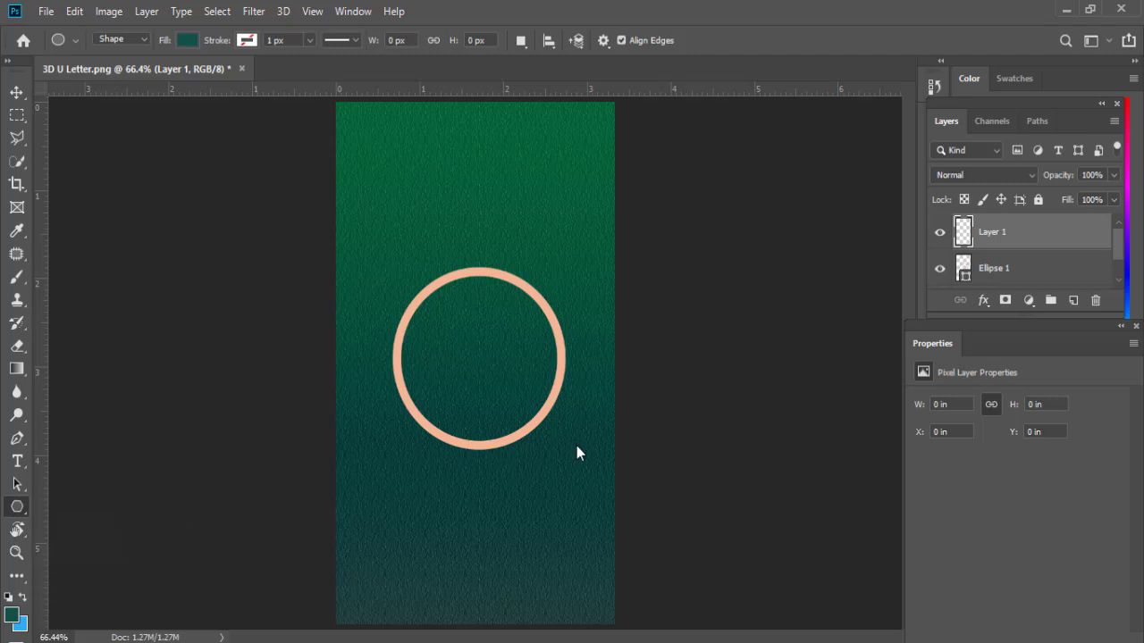
{"action": "left_click", "coordinate": [548, 393]}
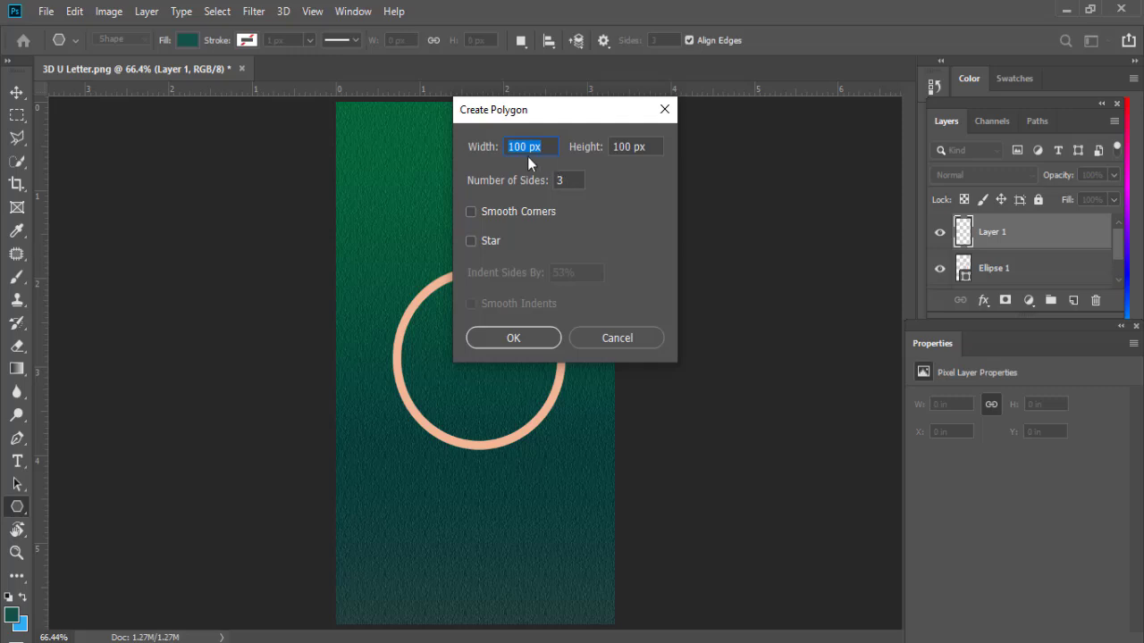
{"action": "left_click", "coordinate": [498, 345]}
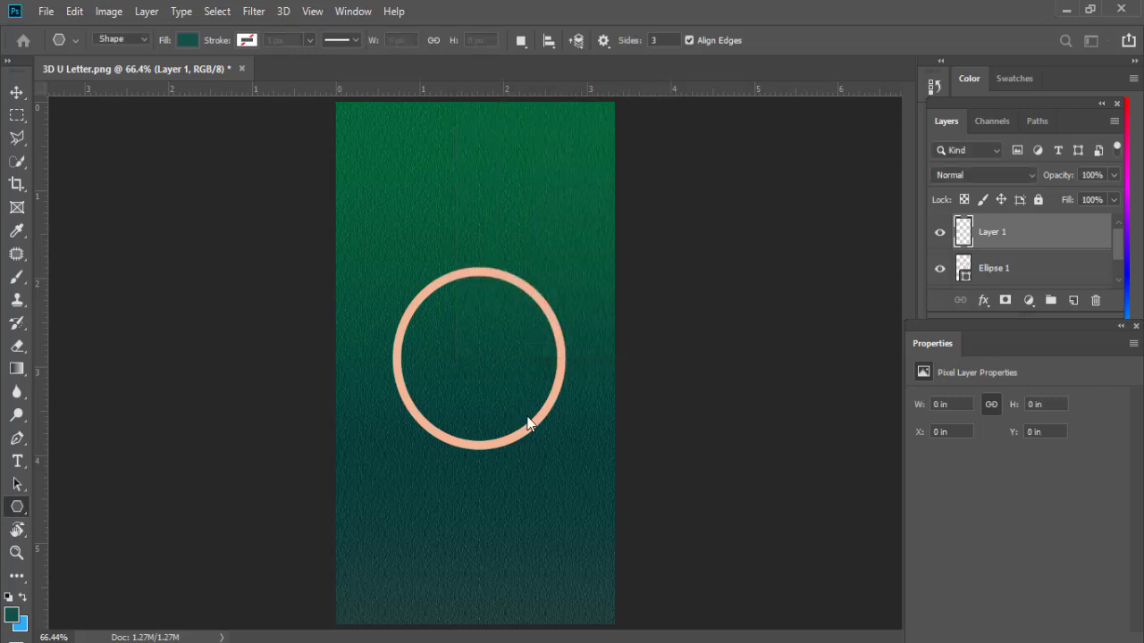
Transform the triangle so it points upward and scale it over the circle to about 393 × 343 px.
{"action": "key", "text": "v"}
{"action": "key", "text": "ctrl+t"}
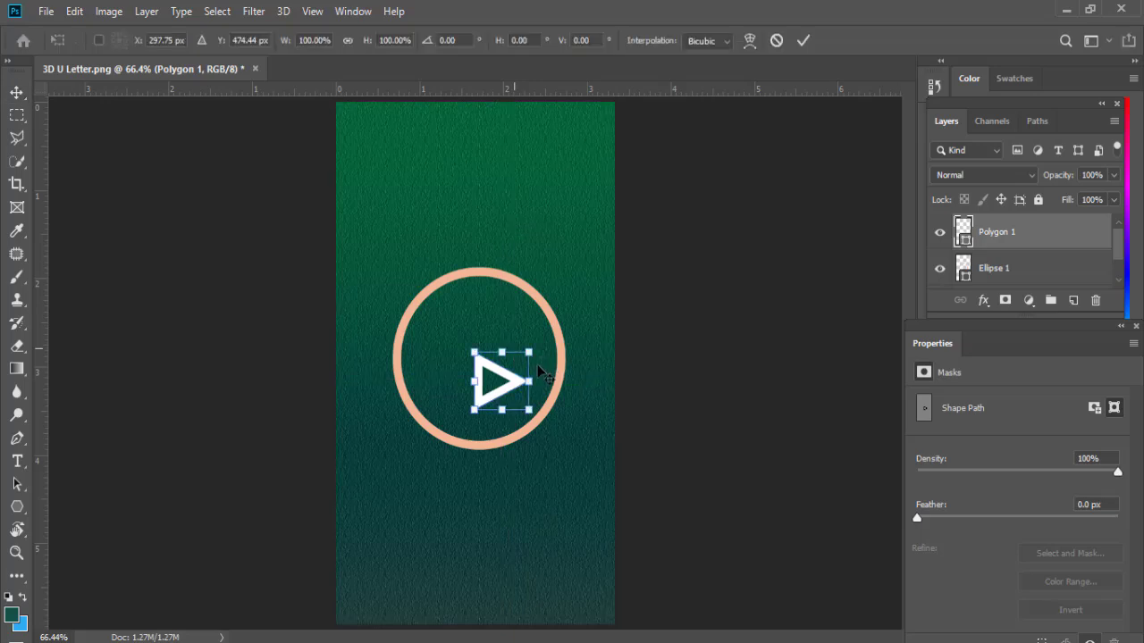
{"action": "left_click_drag", "start_coordinate": [529, 352], "coordinate": [615, 291]}
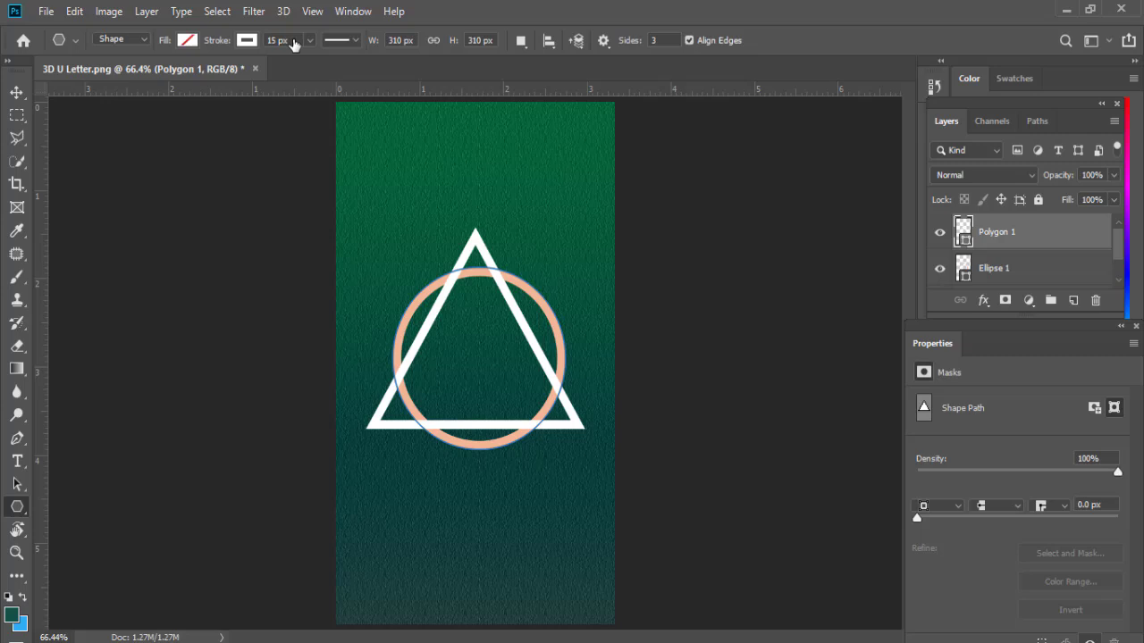
Set the stroke width of both the triangle and the circle to 25 px.
{"action": "left_click", "coordinate": [995, 269]}
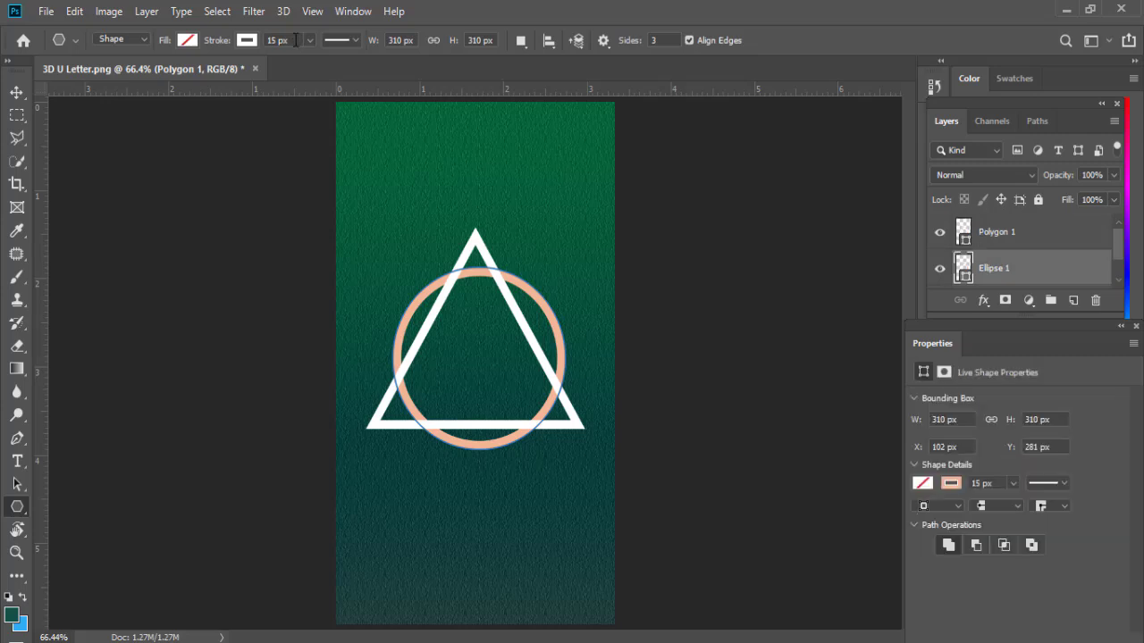
{"action": "left_click", "coordinate": [996, 237]}
{"action": "left_click_drag", "start_coordinate": [292, 42], "coordinate": [241, 49]}
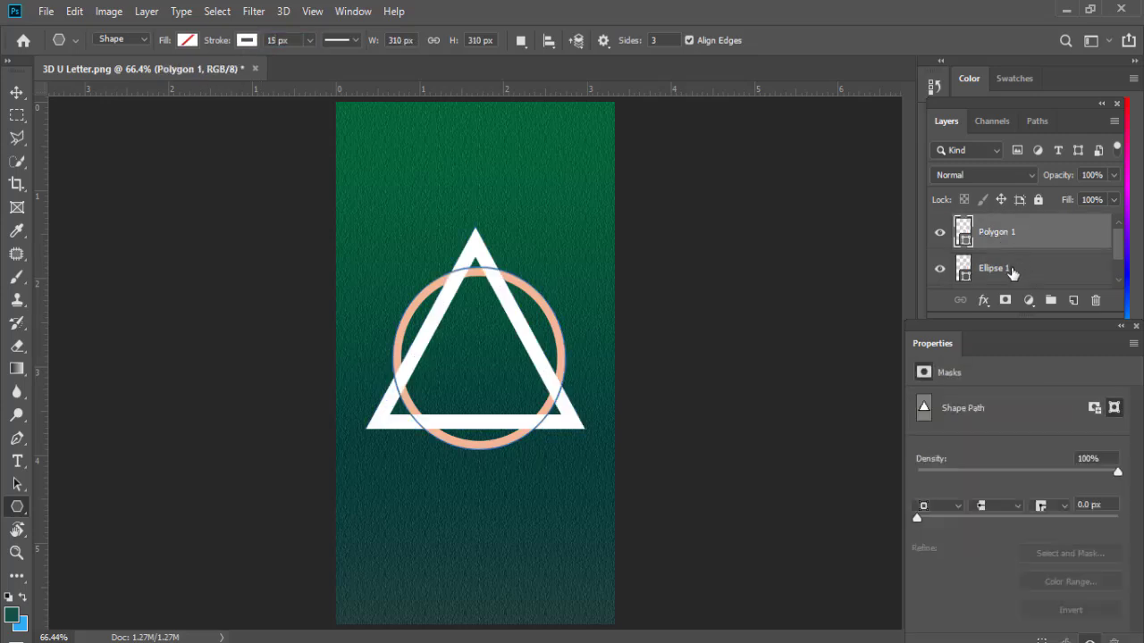
{"action": "left_click", "coordinate": [1012, 272]}
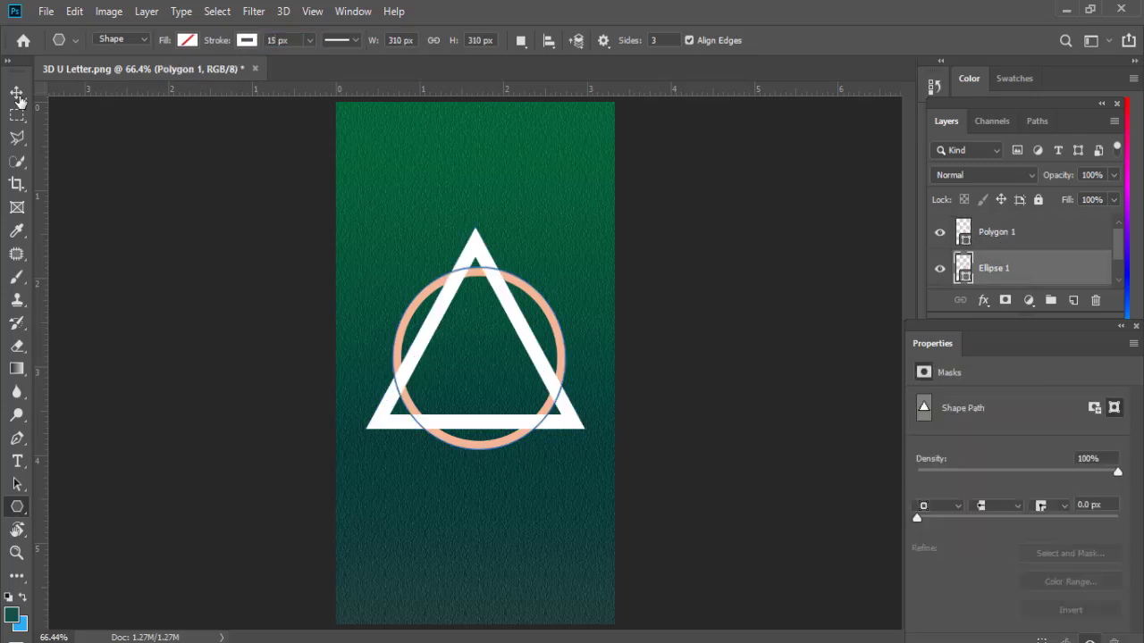
{"action": "left_click_drag", "start_coordinate": [294, 40], "coordinate": [247, 45]}
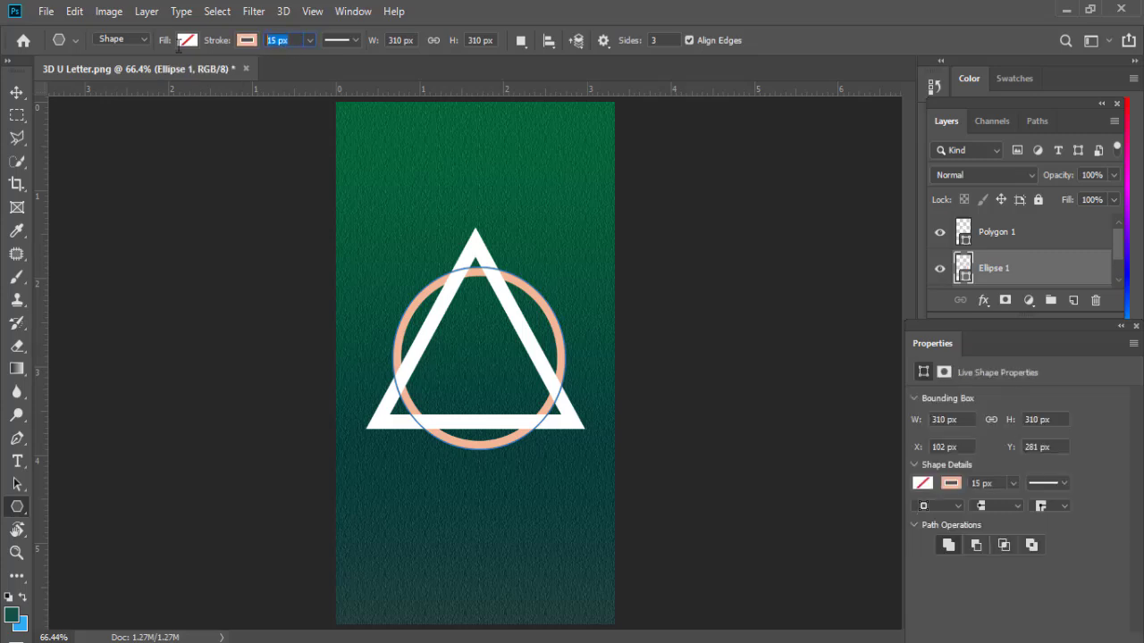
{"action": "type", "text": "25"}
{"action": "key", "text": "Return"}
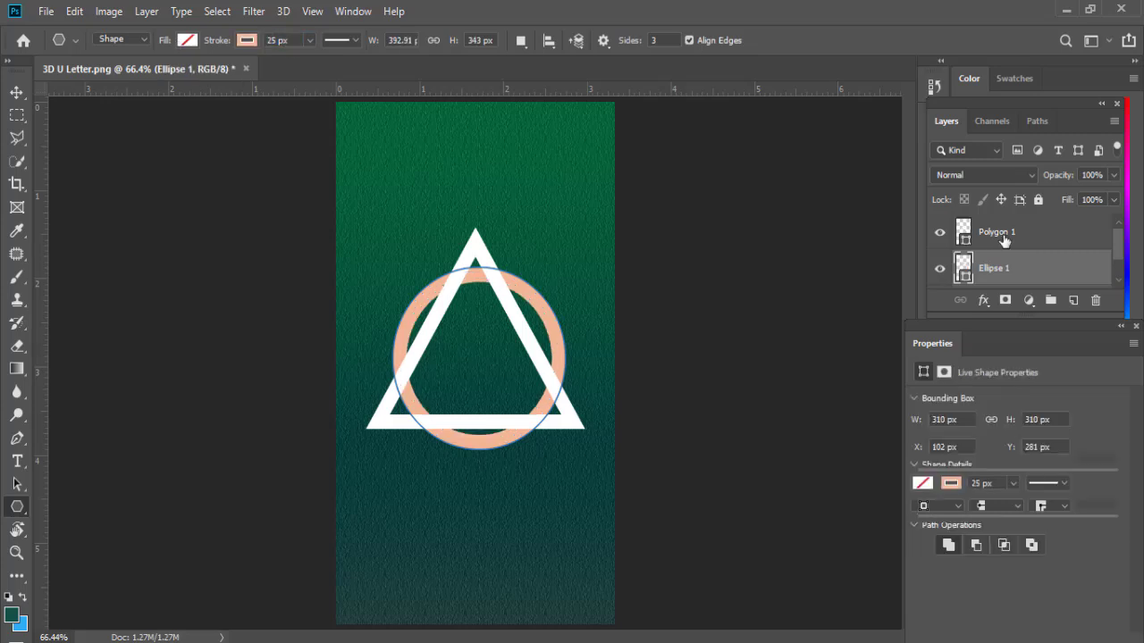
Rasterize the triangle and circle shape layers together.
{"action": "left_click", "coordinate": [1005, 235], "text": "shift"}
{"action": "right_click", "coordinate": [1011, 271]}
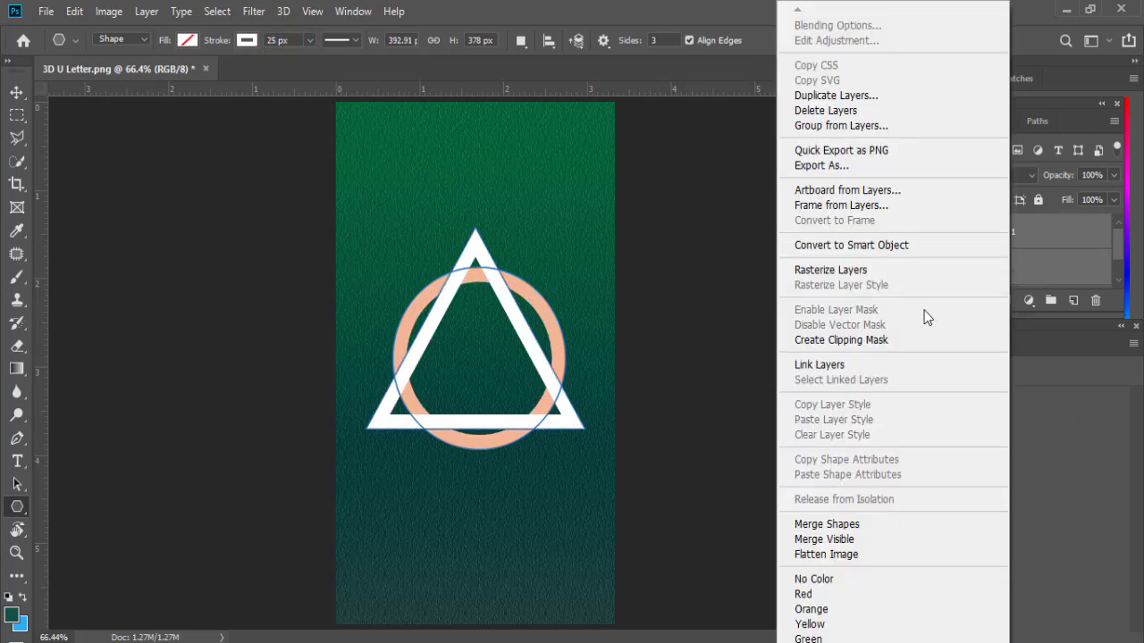
{"action": "left_click", "coordinate": [805, 272]}
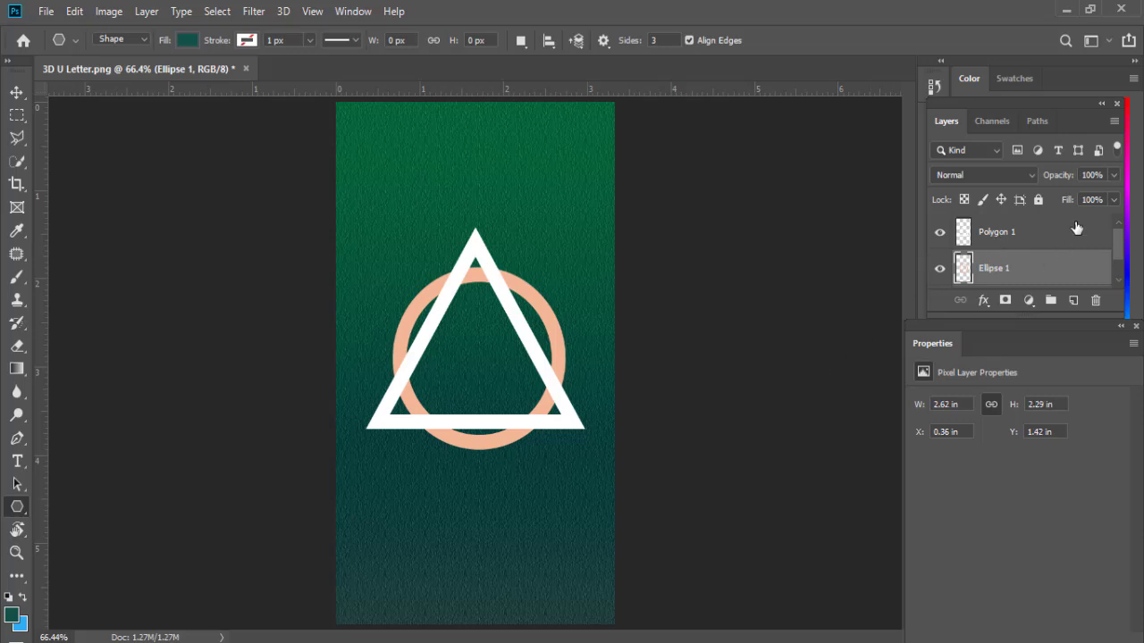
On the triangle layer, outline the lower crossing of its right side with the circle using the Polygonal Lasso, delete it and deselect.
{"action": "left_click", "coordinate": [1016, 236]}
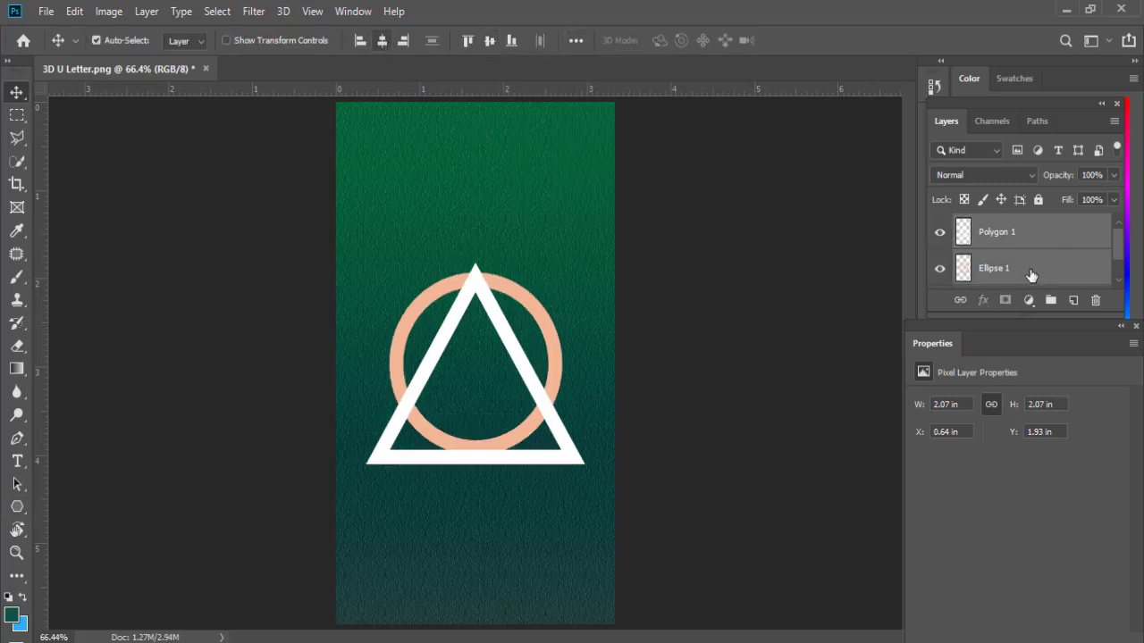
{"action": "scroll", "coordinate": [546, 391], "scroll_direction": "up", "scroll_amount": 2}
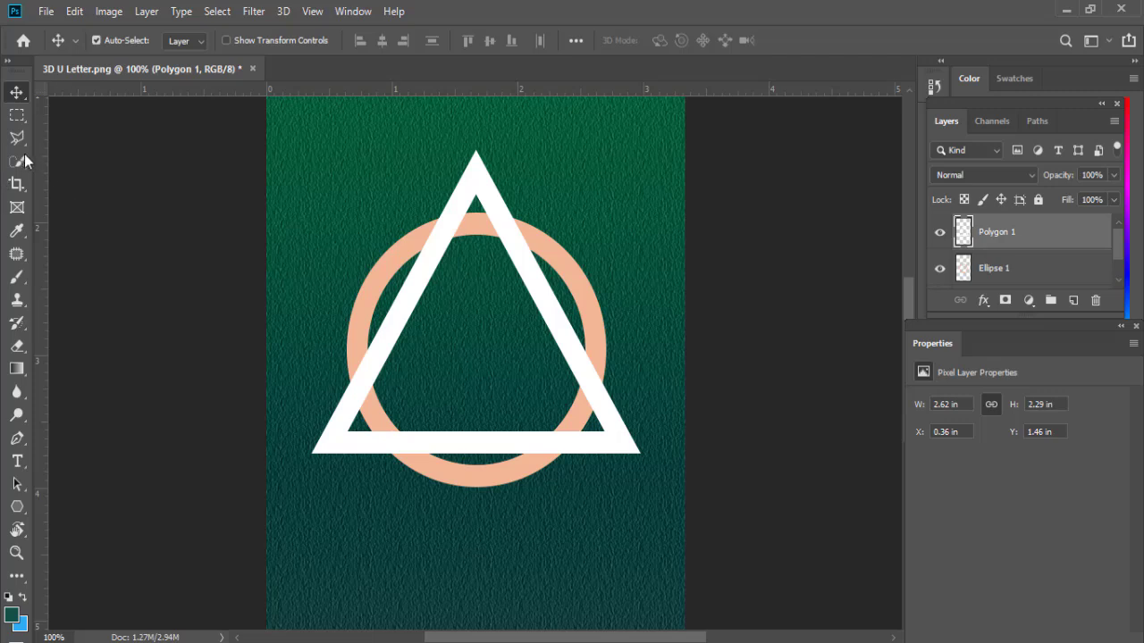
{"action": "left_click", "coordinate": [16, 138]}
{"action": "left_click", "coordinate": [66, 157]}
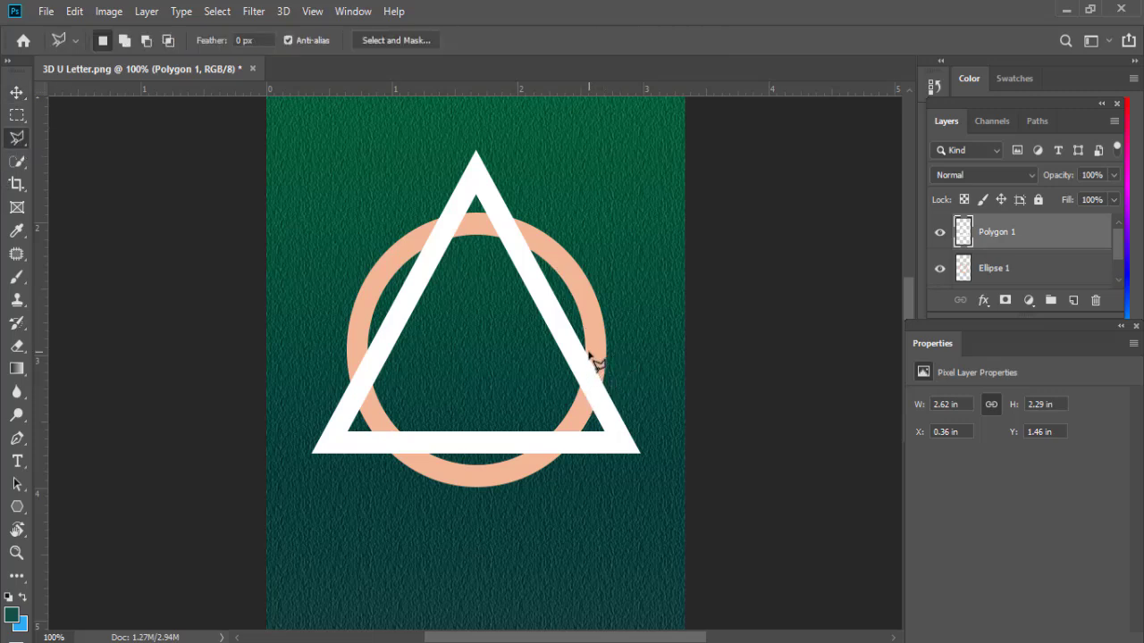
{"action": "scroll", "coordinate": [593, 362], "scroll_direction": "up", "scroll_amount": 1}
{"action": "left_click_drag", "start_coordinate": [575, 387], "coordinate": [615, 362]}
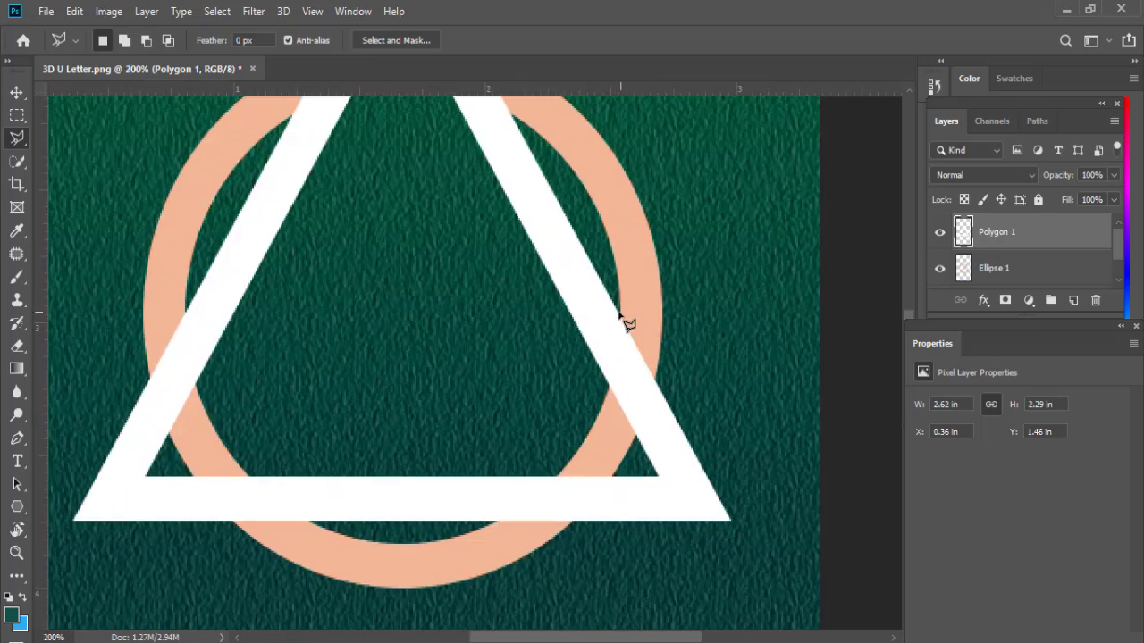
{"action": "left_click", "coordinate": [618, 315]}
{"action": "left_click", "coordinate": [608, 389]}
{"action": "left_click", "coordinate": [636, 438]}
{"action": "left_click", "coordinate": [657, 383]}
{"action": "left_click", "coordinate": [619, 314]}
{"action": "key", "text": "Delete"}
{"action": "key", "text": "ctrl+d"}
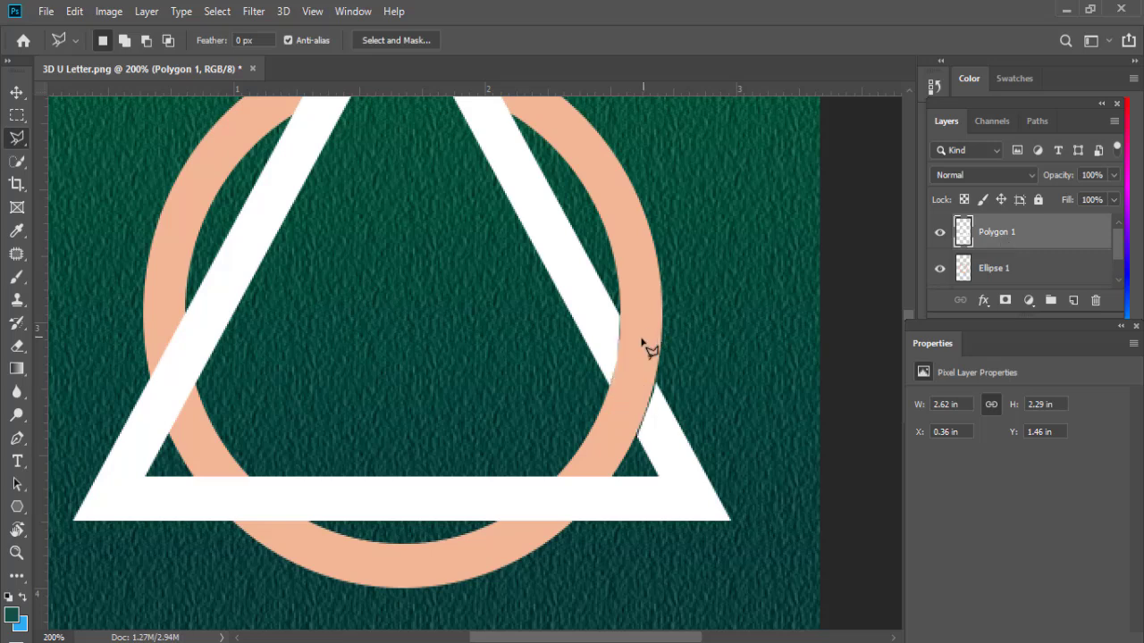
Lasso and remove the part of the triangle's base that covers the circle near the lower-left corner.
{"action": "left_click", "coordinate": [249, 479]}
{"action": "left_click", "coordinate": [307, 522]}
{"action": "left_click", "coordinate": [232, 520]}
{"action": "left_click", "coordinate": [192, 478]}
{"action": "left_click", "coordinate": [246, 479]}
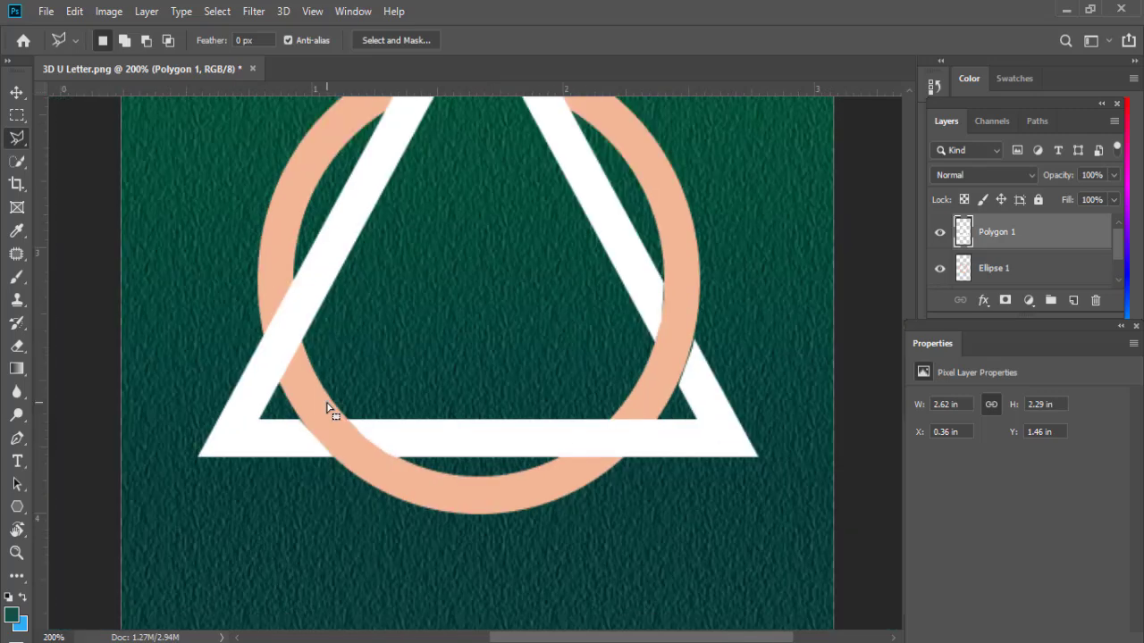
Lasso and delete the part of the triangle's left side that covers the circle near the apex.
{"action": "key", "text": "ctrl+0"}
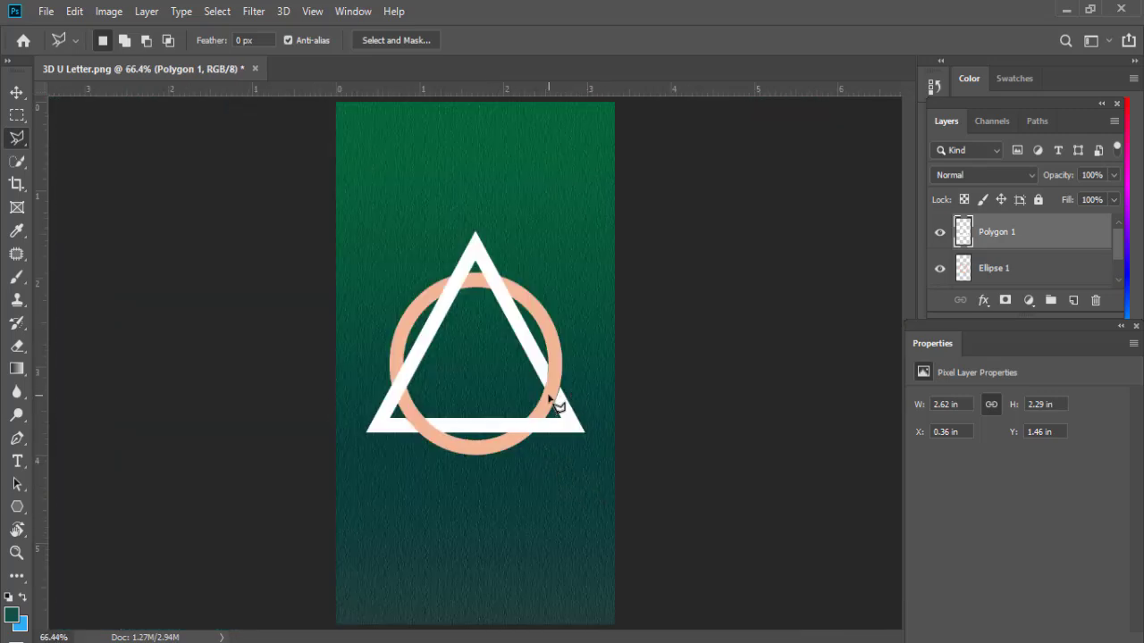
{"action": "key", "text": "ctrl+1"}
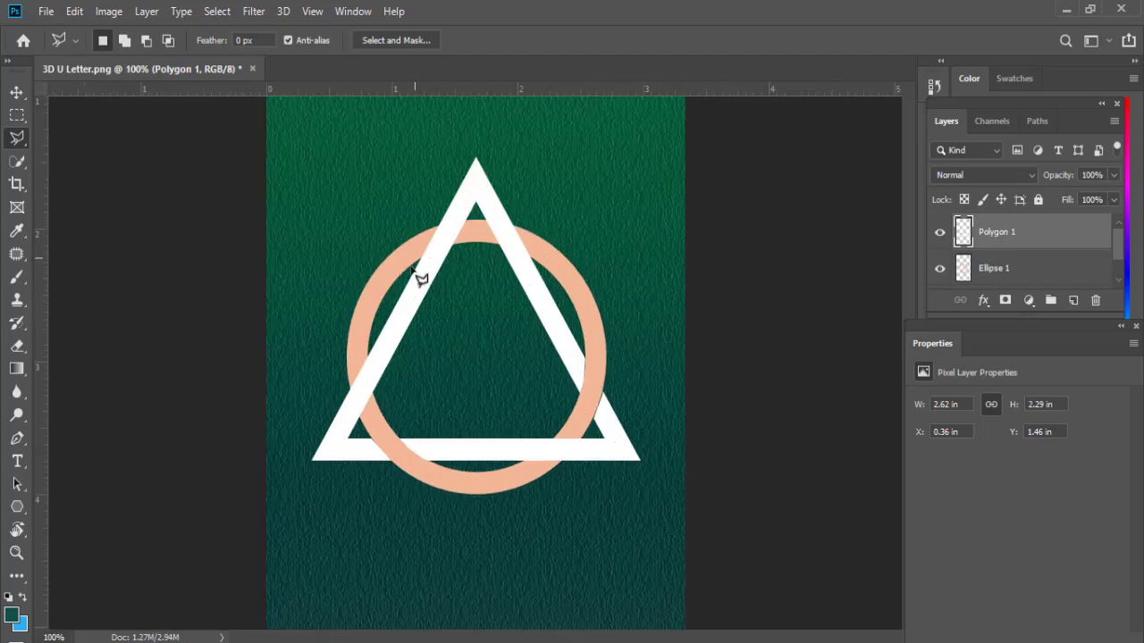
{"action": "scroll", "coordinate": [475, 240], "scroll_direction": "up", "scroll_amount": 1}
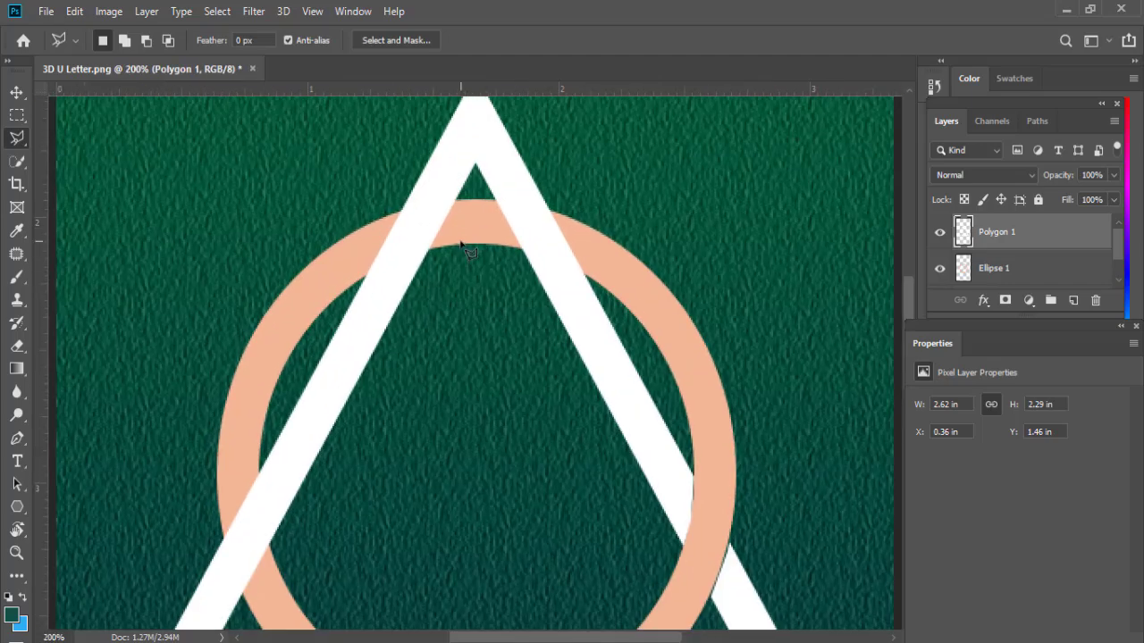
{"action": "scroll", "coordinate": [431, 228], "scroll_direction": "up", "scroll_amount": 1}
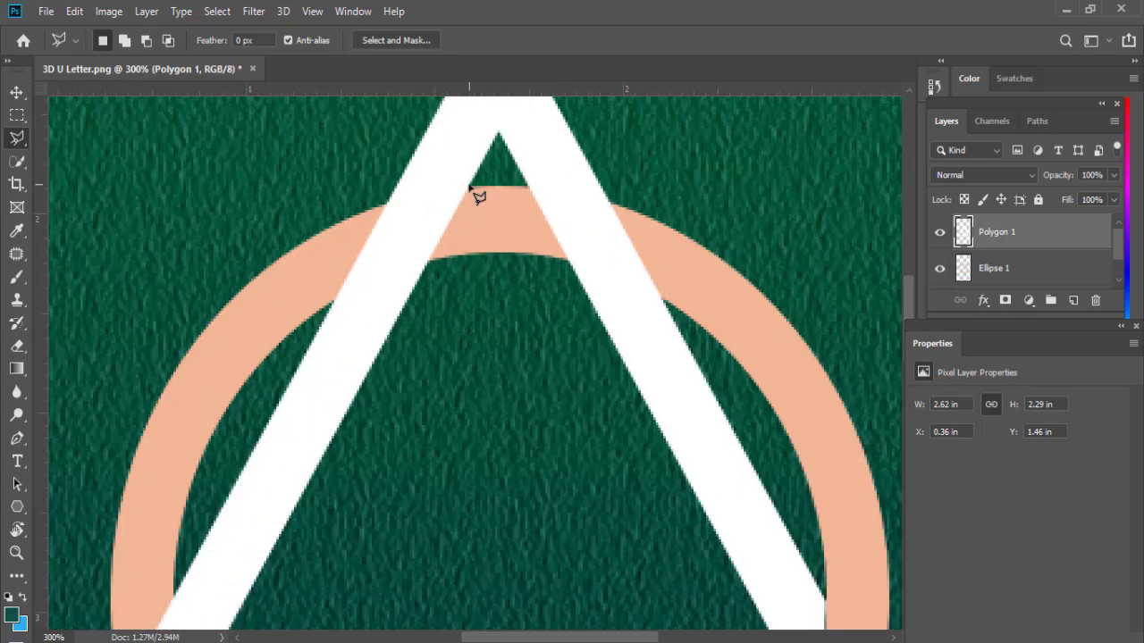
{"action": "left_click", "coordinate": [456, 200]}
{"action": "left_click", "coordinate": [431, 260]}
{"action": "left_click", "coordinate": [333, 301]}
{"action": "left_click", "coordinate": [386, 204]}
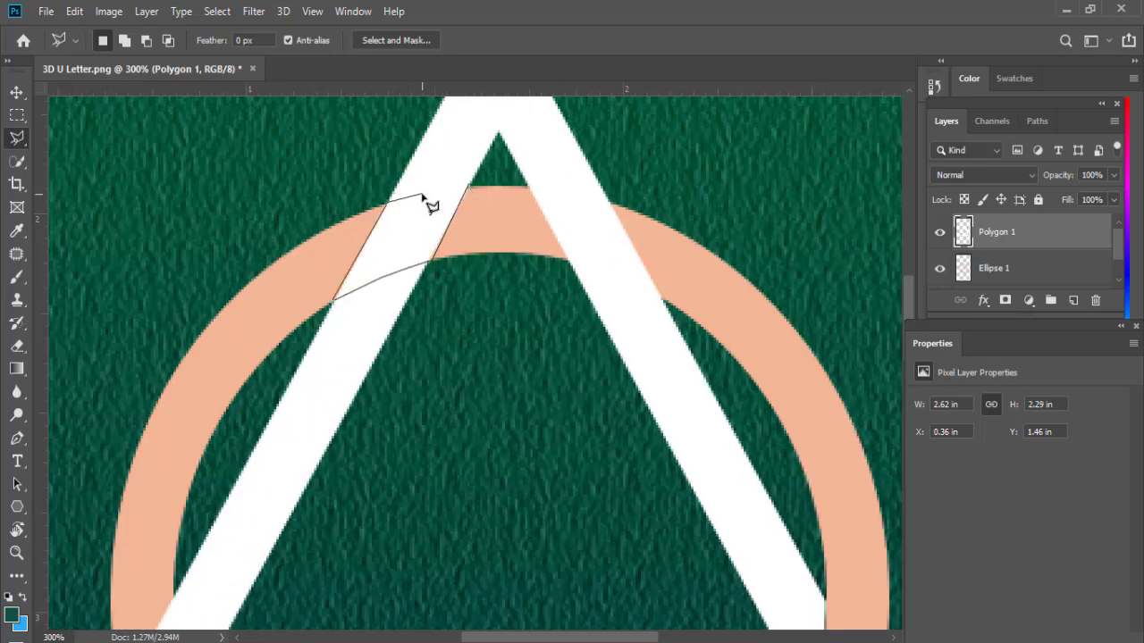
{"action": "left_click", "coordinate": [465, 188]}
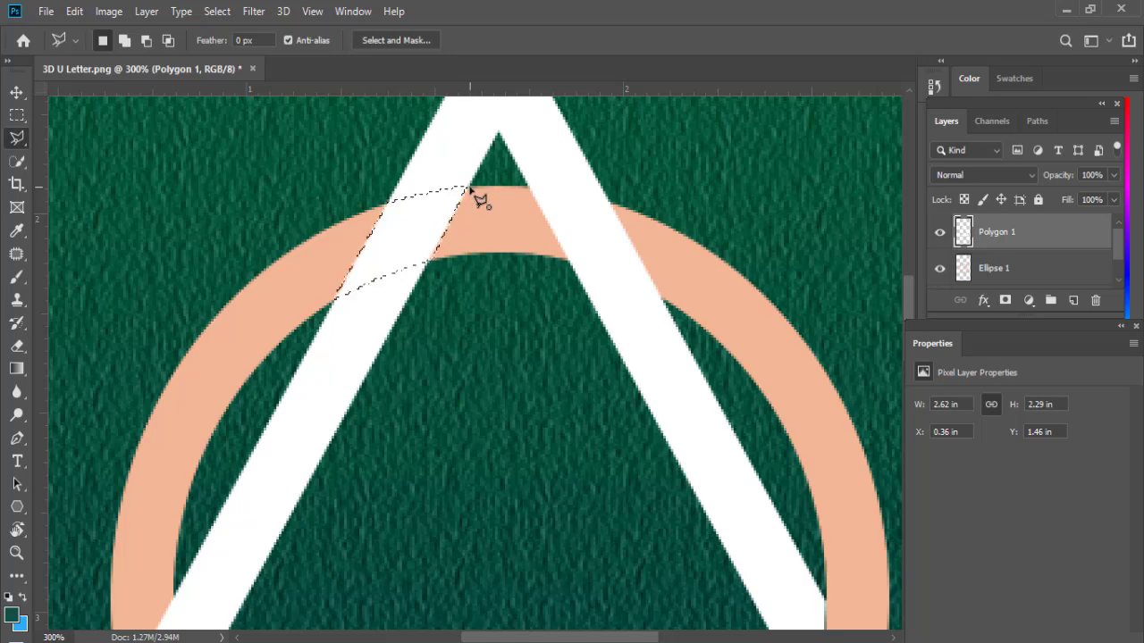
{"action": "key", "text": "Delete"}
{"action": "key", "text": "ctrl+0"}
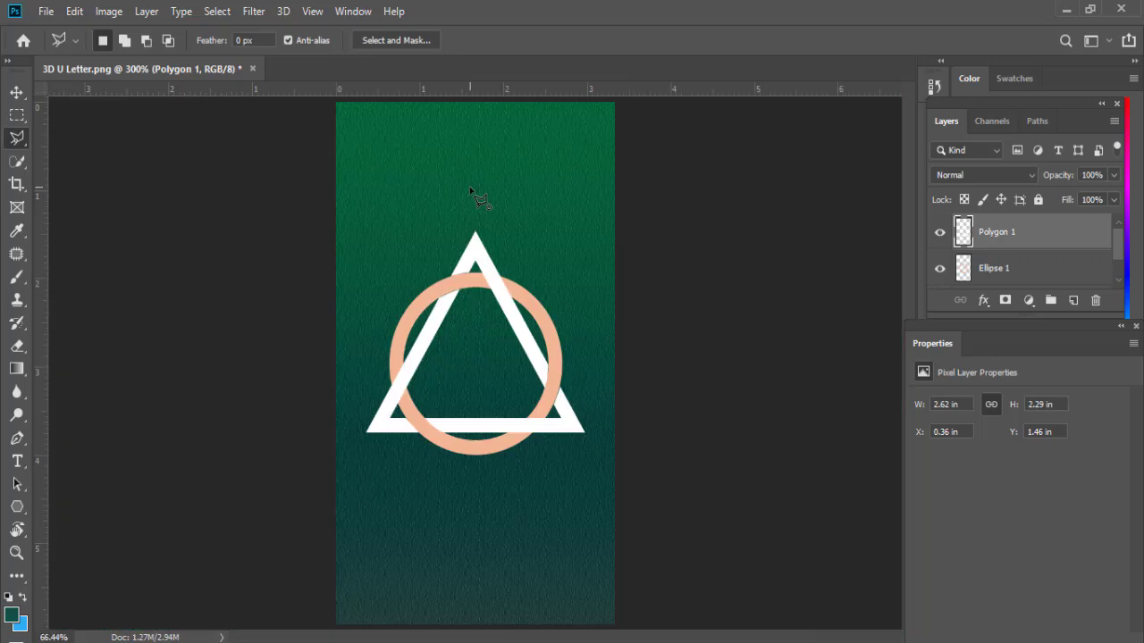
Select the triangle and circle layers together and convert them to a single smart object.
{"action": "left_click", "coordinate": [16, 92]}
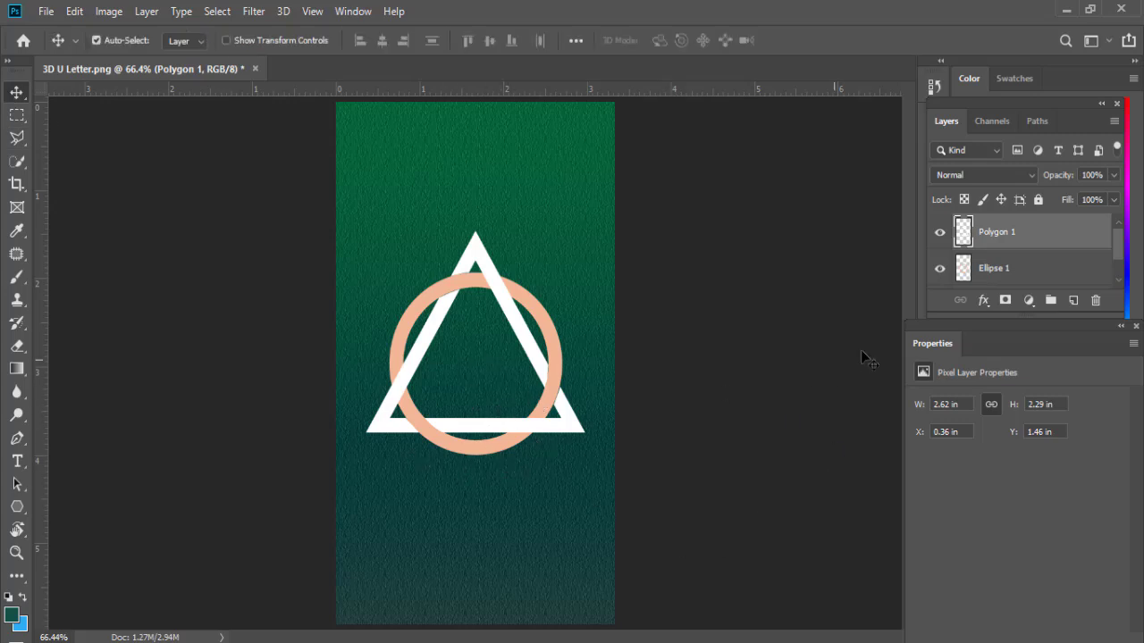
{"action": "left_click", "coordinate": [993, 274], "text": "shift"}
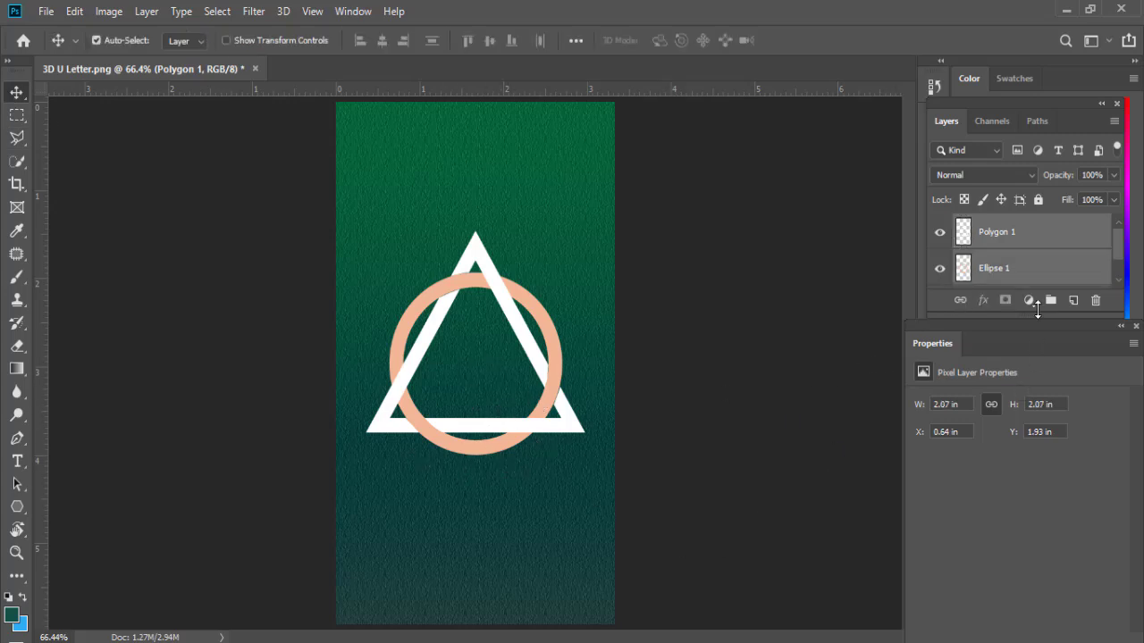
{"action": "right_click", "coordinate": [1013, 266]}
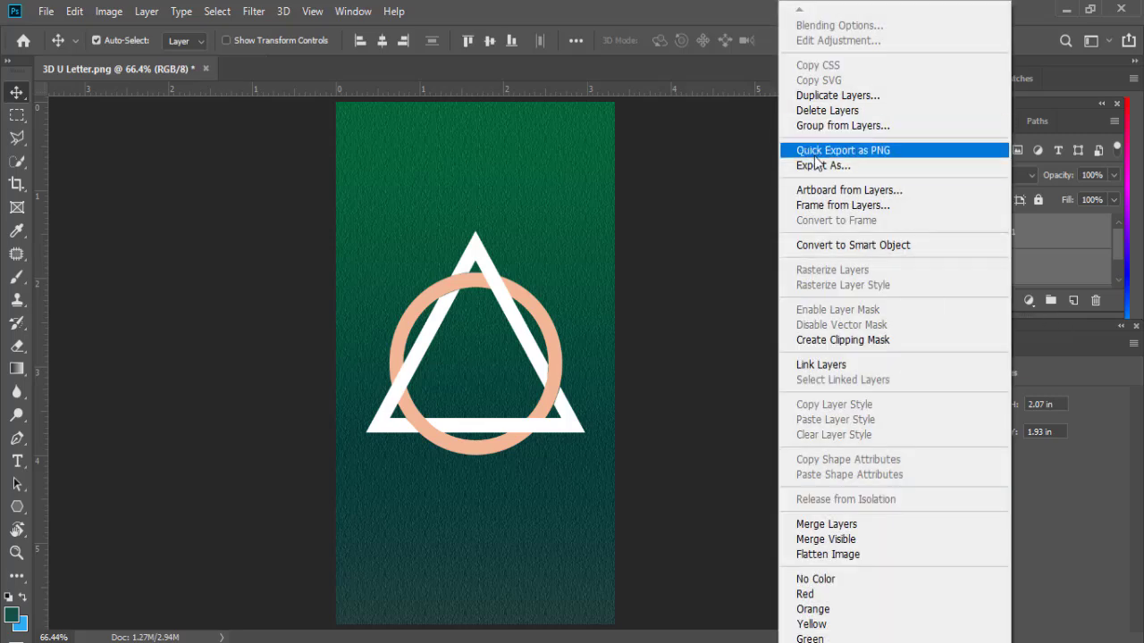
{"action": "left_click", "coordinate": [834, 247]}
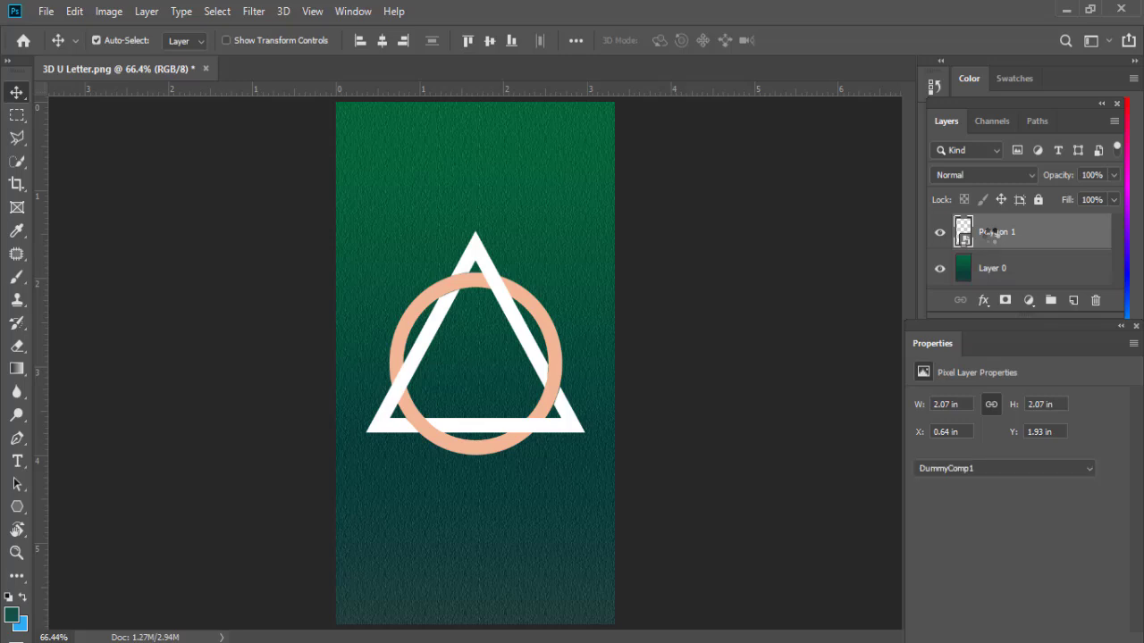
Rasterize the combined triangle-and-circle smart object and add a Drop Shadow layer style to it.
{"action": "right_click", "coordinate": [988, 246]}
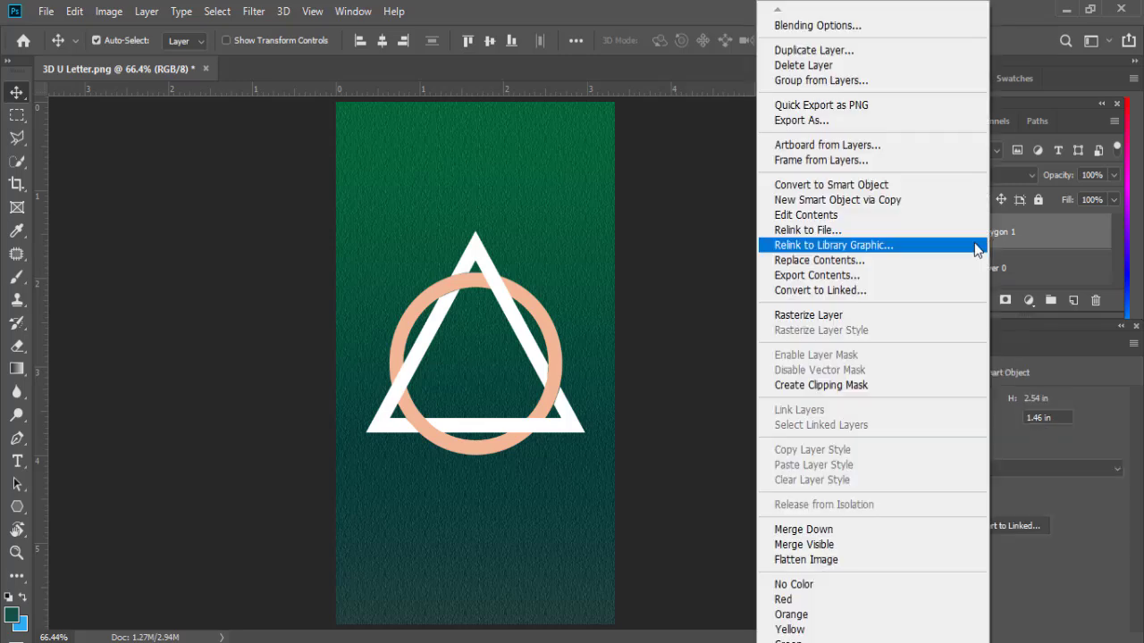
{"action": "left_click", "coordinate": [781, 314]}
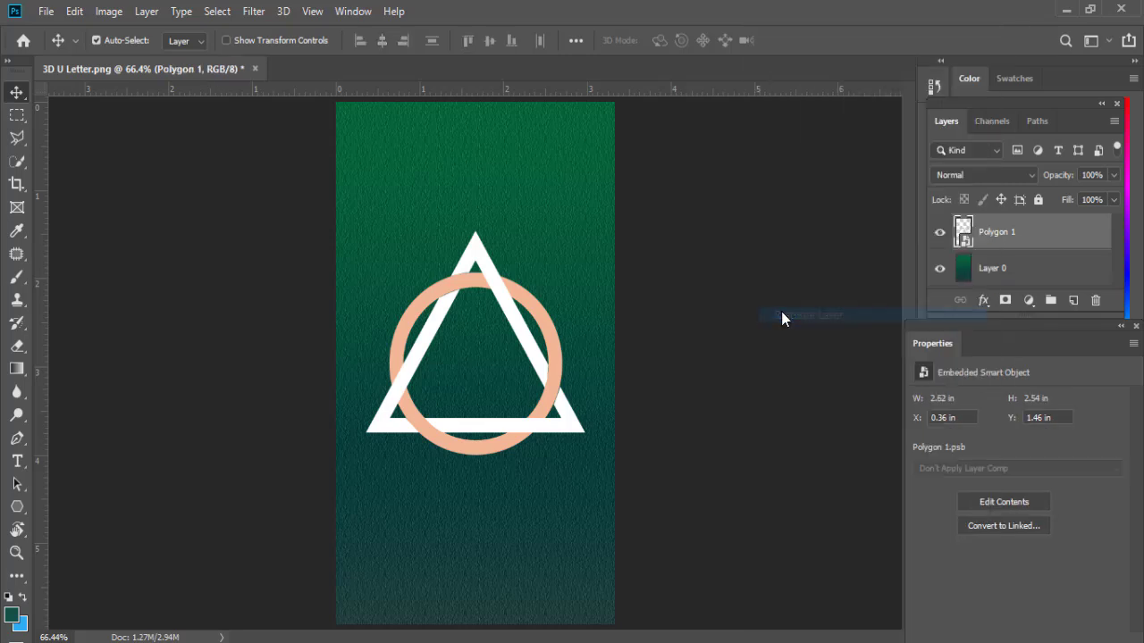
{"action": "right_click", "coordinate": [998, 240]}
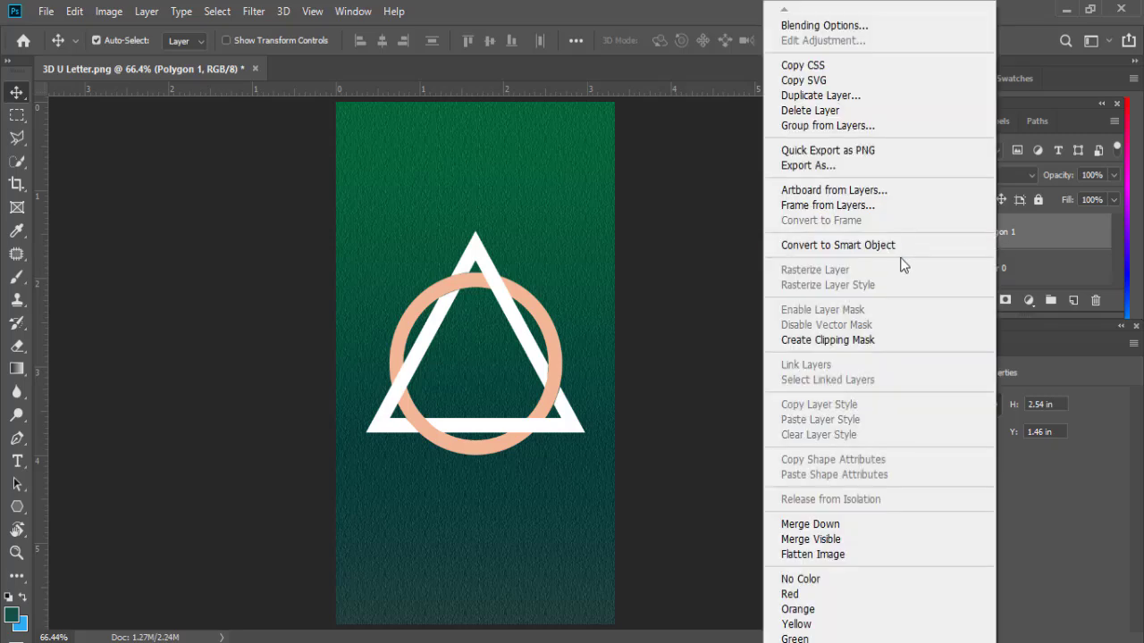
{"action": "left_click", "coordinate": [837, 245]}
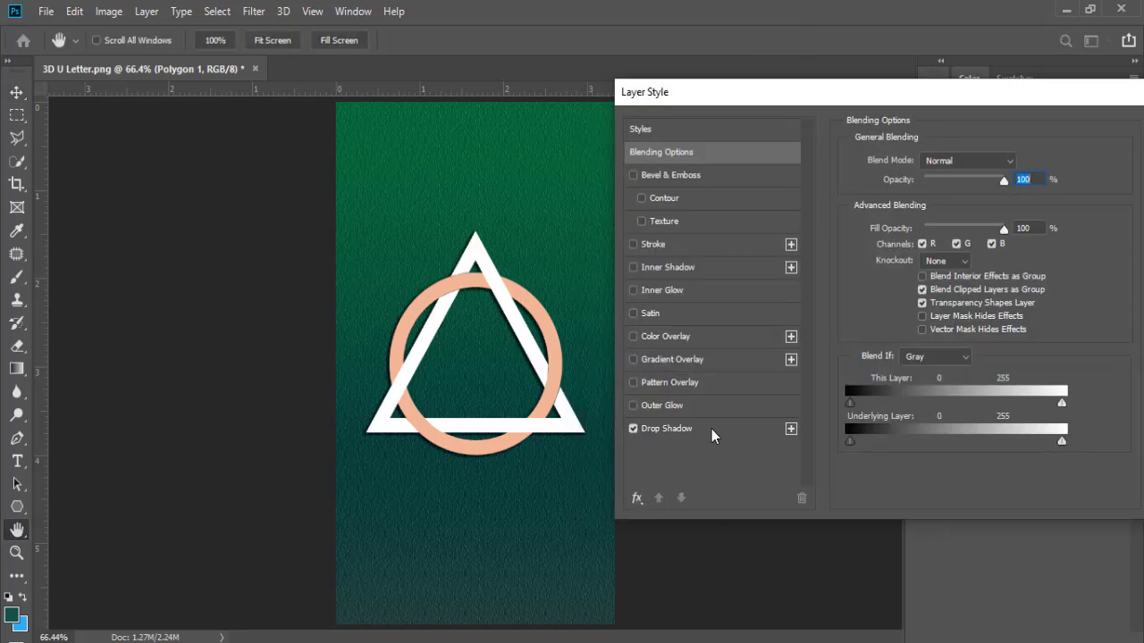
{"action": "left_click", "coordinate": [711, 432]}
Set the drop shadow to 90° angle, 6 px distance, 15% spread, 9 px size and 65% opacity, and apply the style.
{"action": "left_click", "coordinate": [920, 206]}
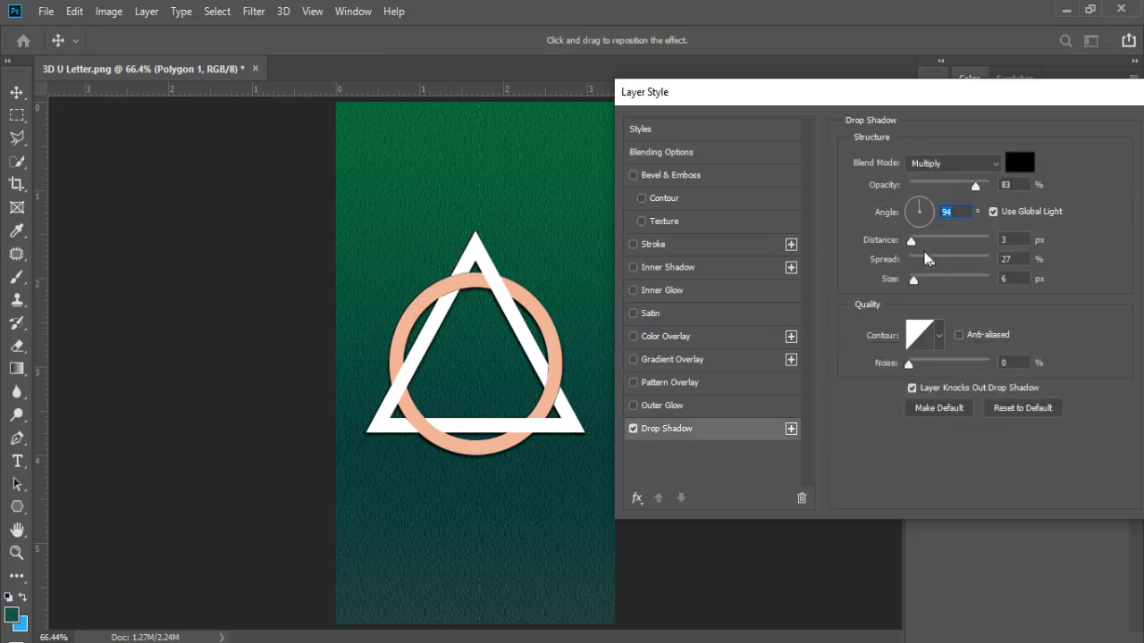
{"action": "type", "text": "90"}
{"action": "left_click_drag", "start_coordinate": [911, 239], "coordinate": [915, 240]}
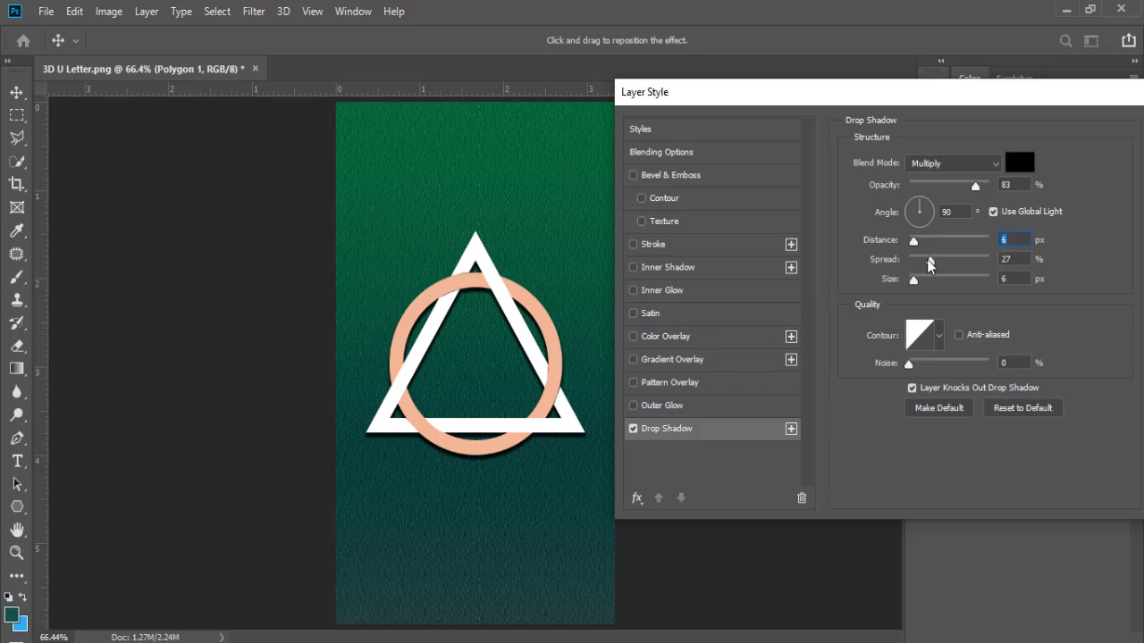
{"action": "left_click_drag", "start_coordinate": [930, 260], "coordinate": [920, 286]}
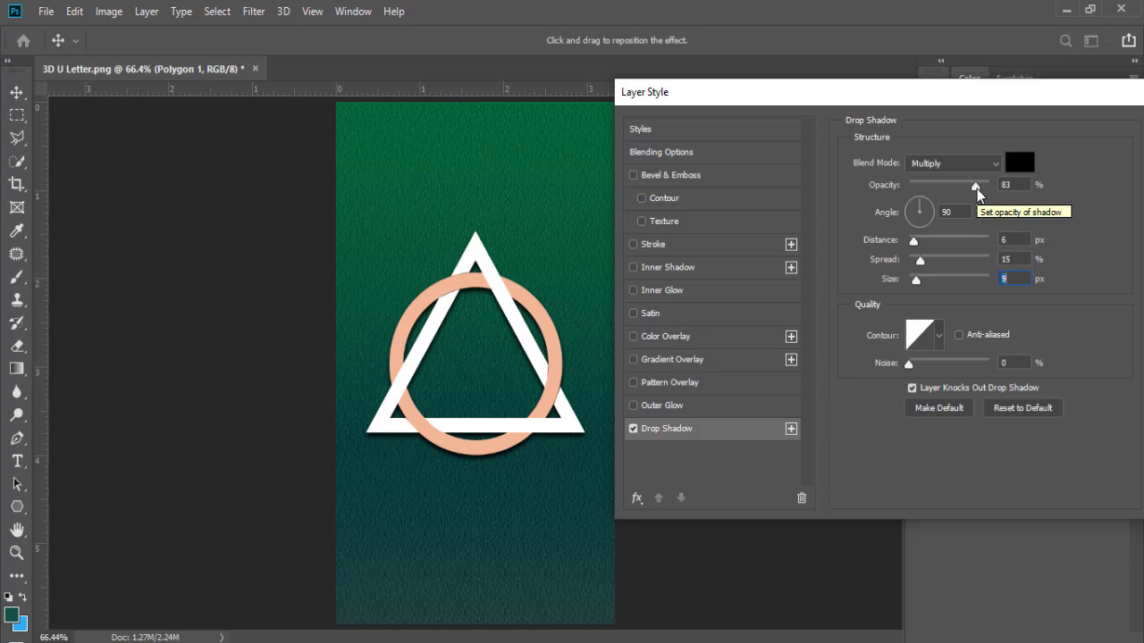
{"action": "left_click_drag", "start_coordinate": [971, 188], "coordinate": [962, 188]}
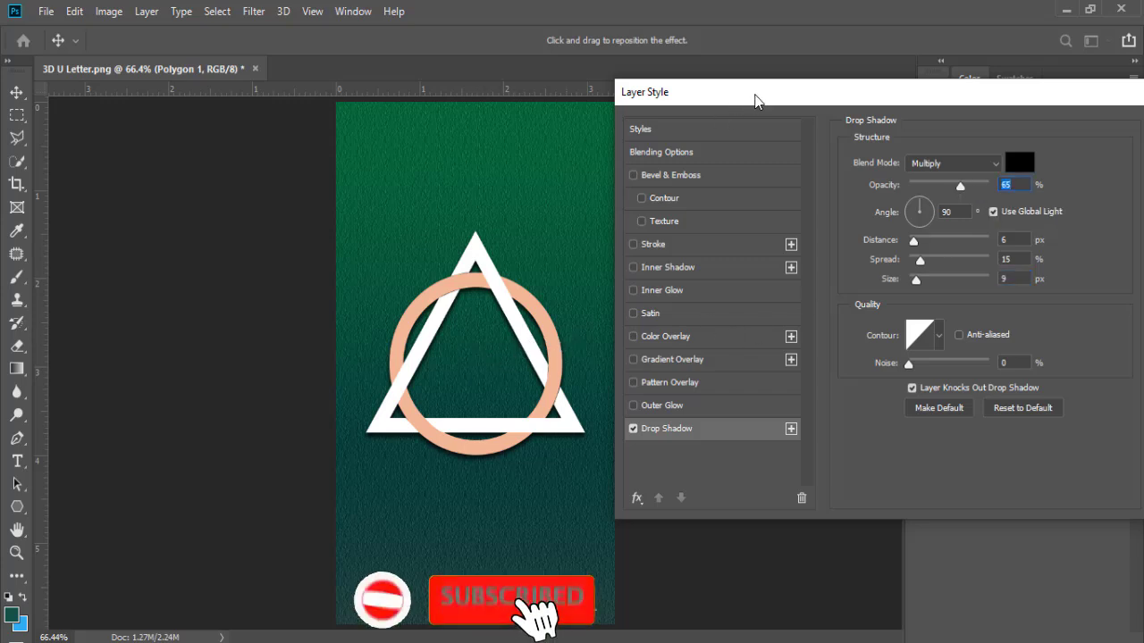
{"action": "left_click_drag", "start_coordinate": [757, 95], "coordinate": [697, 101]}
{"action": "left_click", "coordinate": [1108, 145]}
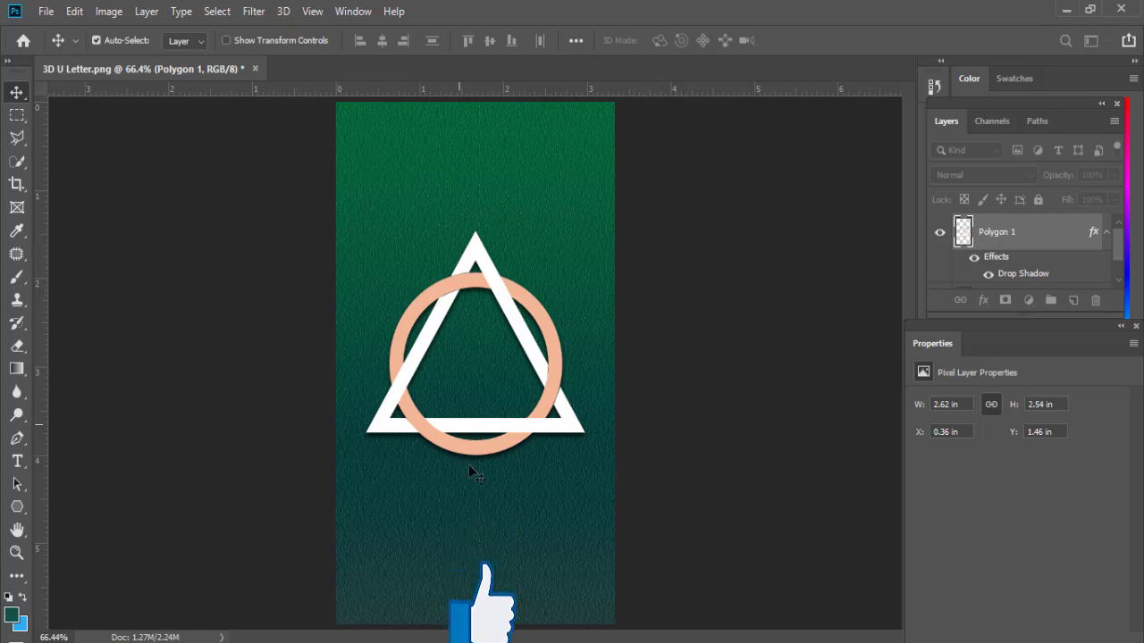
Hide and reshow the triangle-and-circle layer to compare the canvas with and without the design.
{"action": "left_click", "coordinate": [942, 238]}
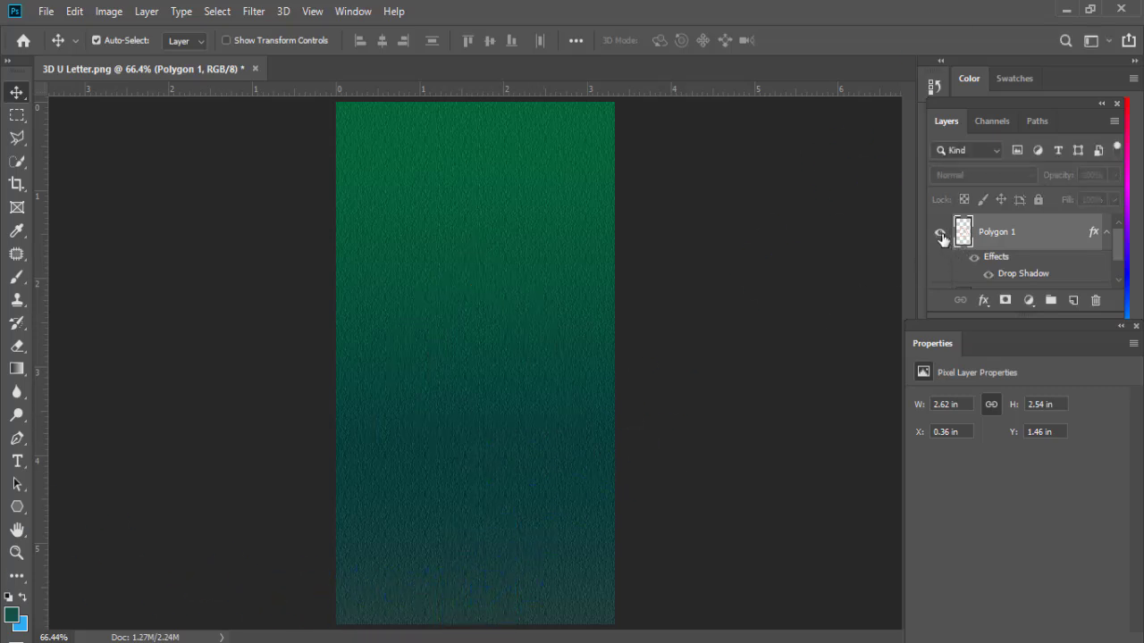
{"action": "left_click", "coordinate": [941, 238]}
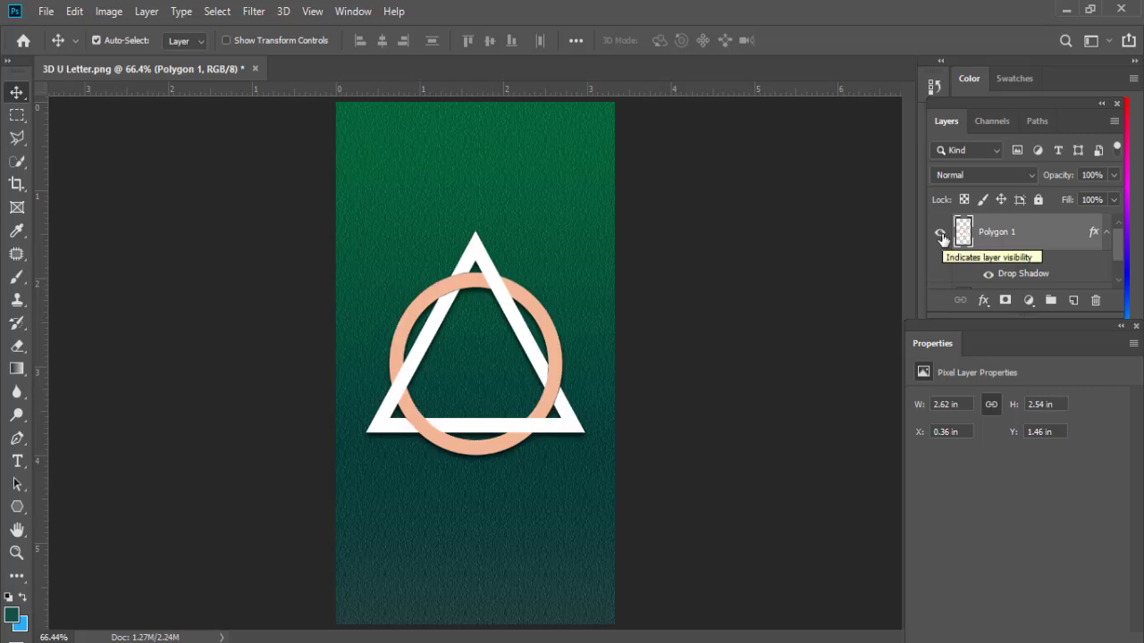